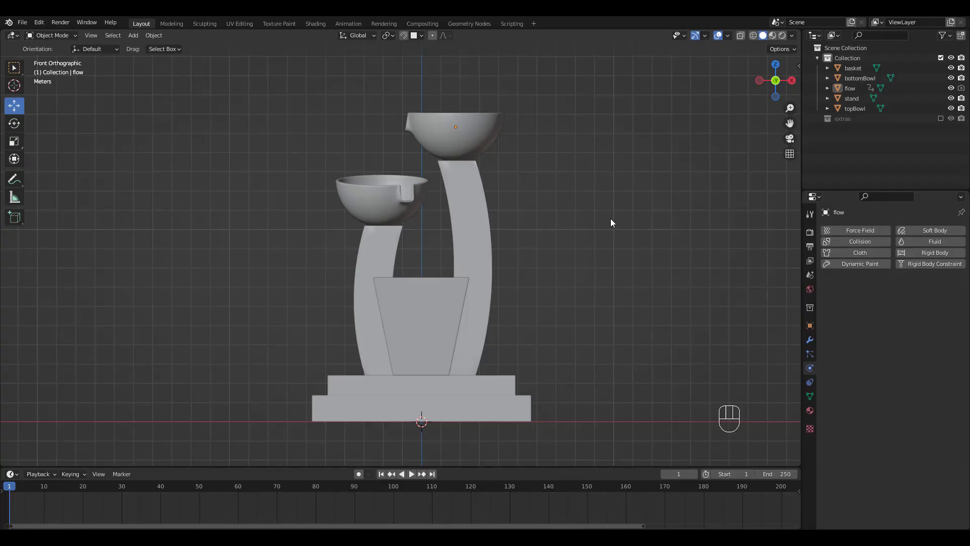
Inspect the bowls, basket, stand and flow cube in turn, then return to front orthographic view.
{"action": "middle_click_drag", "start_coordinate": [617, 204], "coordinate": [543, 182]}
{"action": "left_click", "coordinate": [508, 147]}
{"action": "left_click", "coordinate": [386, 240]}
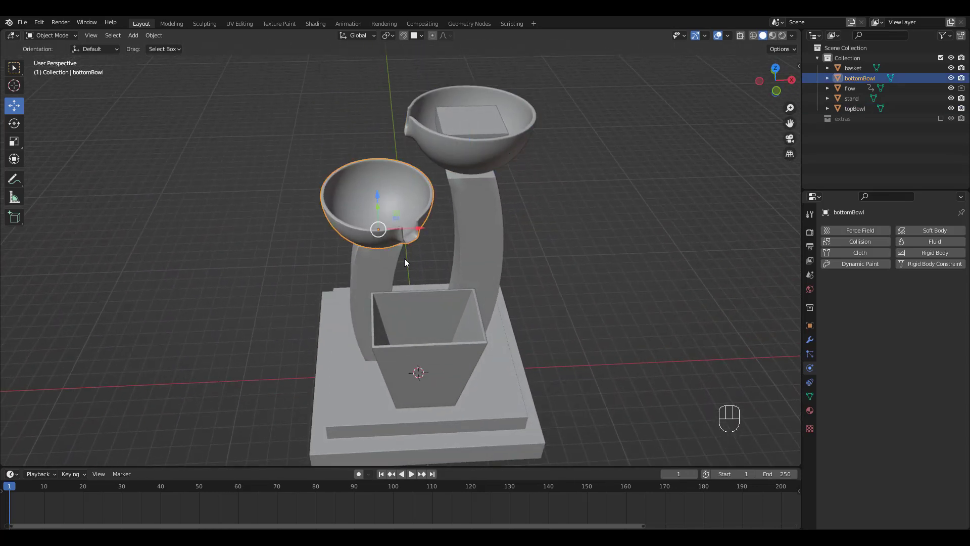
{"action": "middle_click_drag", "start_coordinate": [404, 258], "coordinate": [580, 197]}
{"action": "left_click", "coordinate": [422, 365]}
{"action": "left_click", "coordinate": [486, 225]}
{"action": "left_click", "coordinate": [457, 178]}
{"action": "key", "text": "KP_1"}
{"action": "left_click", "coordinate": [522, 267]}
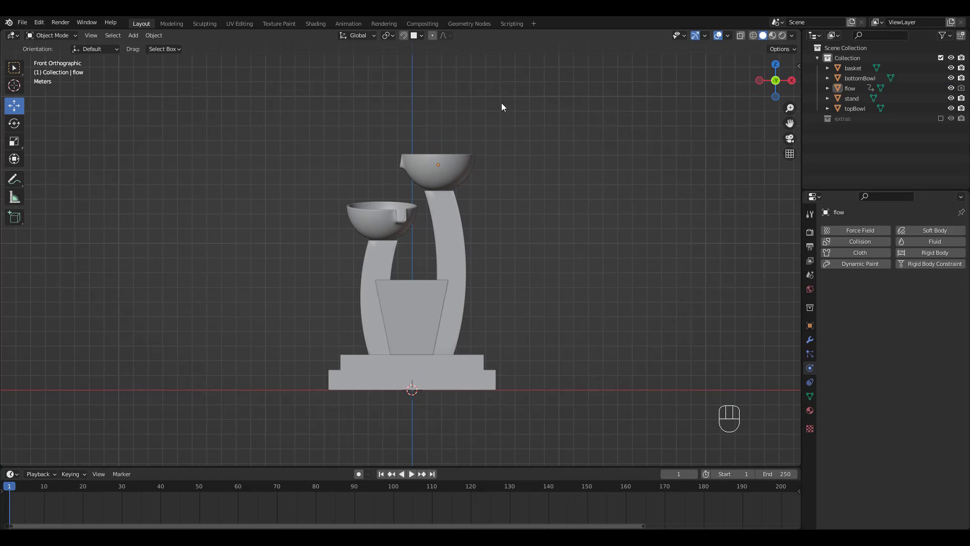
Make the top bowl a Fluid effector of type Collision.
{"action": "left_click", "coordinate": [451, 169]}
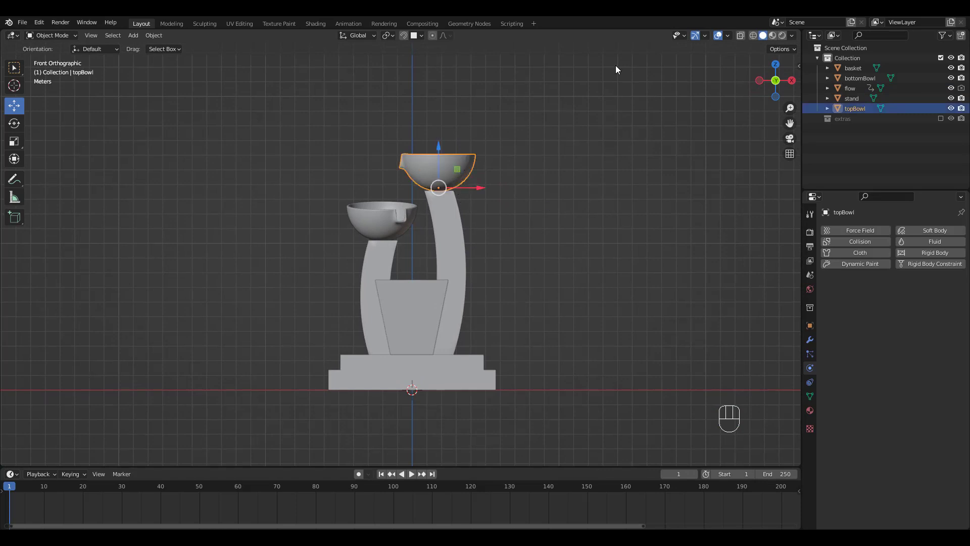
{"action": "left_click", "coordinate": [926, 245]}
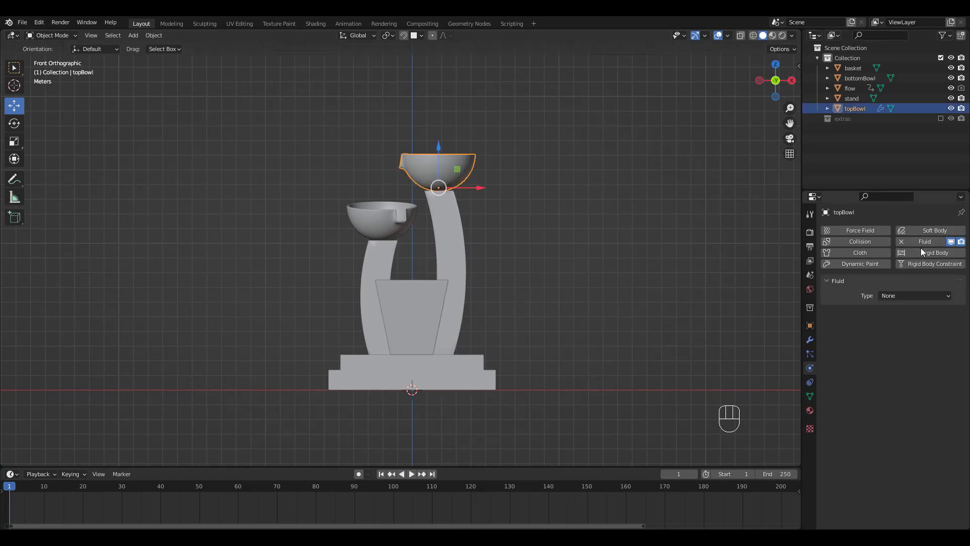
{"action": "left_click", "coordinate": [894, 296]}
{"action": "left_click", "coordinate": [899, 341]}
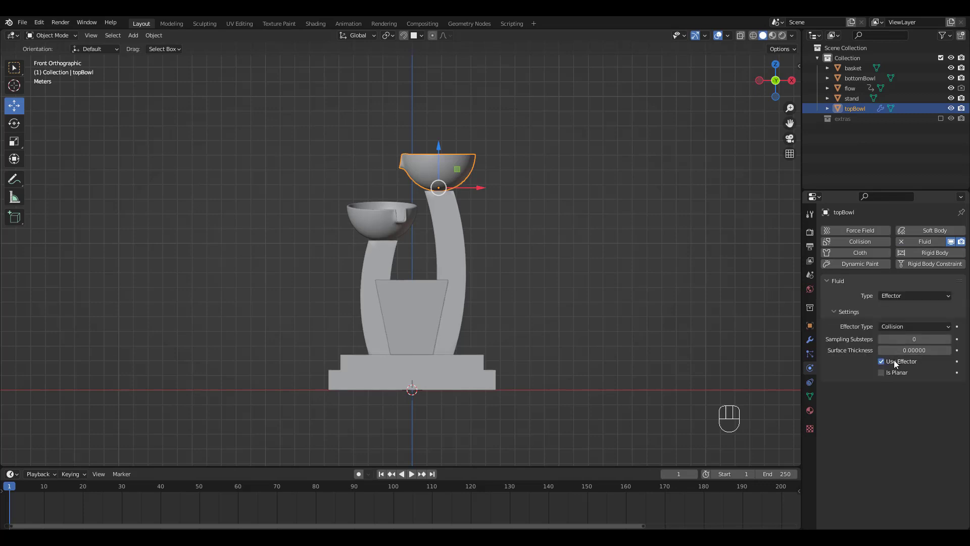
Make the bottom bowl a Fluid effector of type Collision.
{"action": "left_click", "coordinate": [381, 222]}
{"action": "left_click", "coordinate": [925, 242]}
{"action": "left_click", "coordinate": [898, 296]}
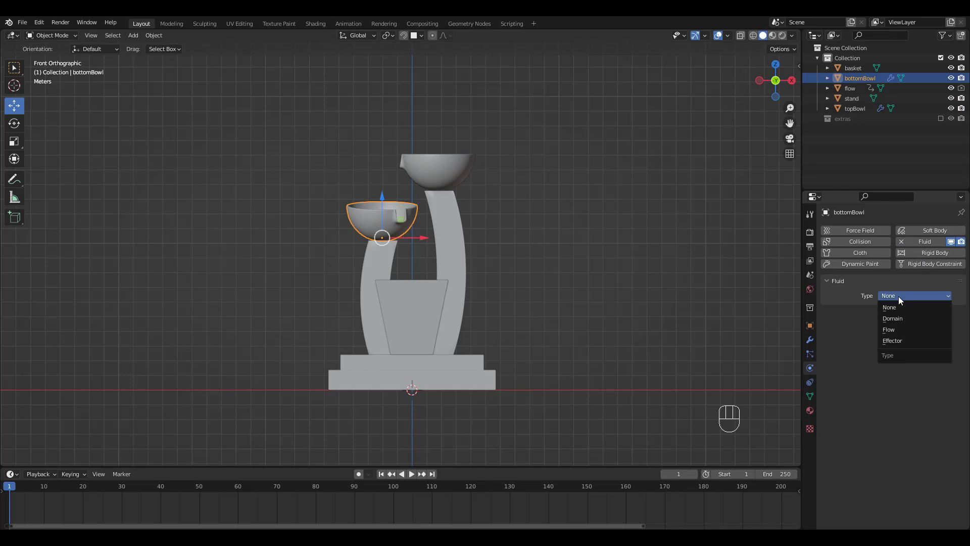
{"action": "left_click", "coordinate": [902, 340]}
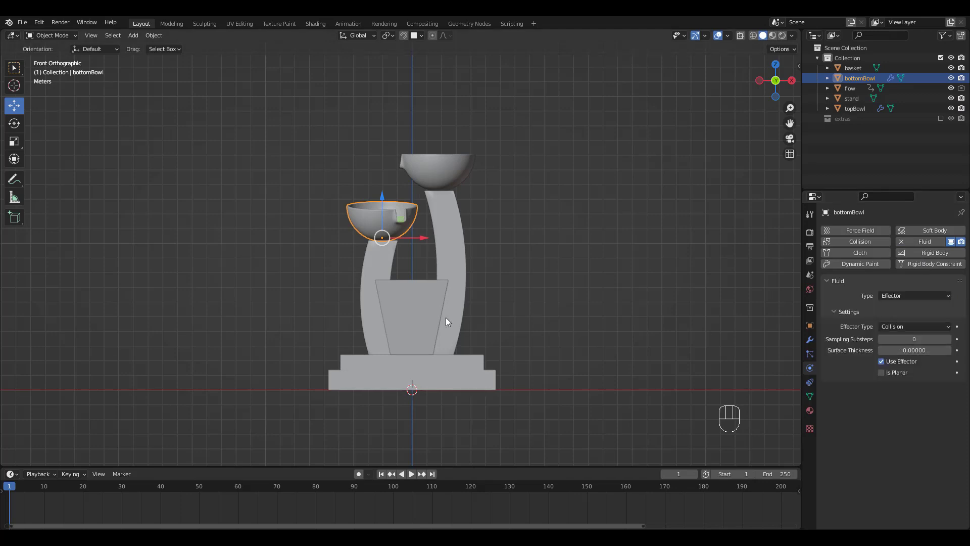
Make the basket a Fluid effector of type Collision.
{"action": "left_click", "coordinate": [421, 310]}
{"action": "left_click", "coordinate": [935, 243]}
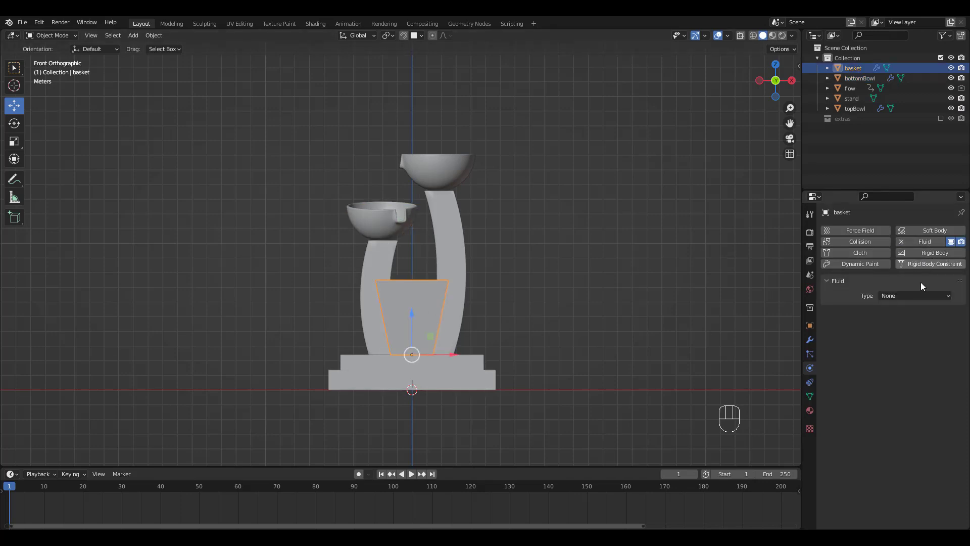
{"action": "left_click", "coordinate": [897, 296]}
{"action": "left_click", "coordinate": [896, 339]}
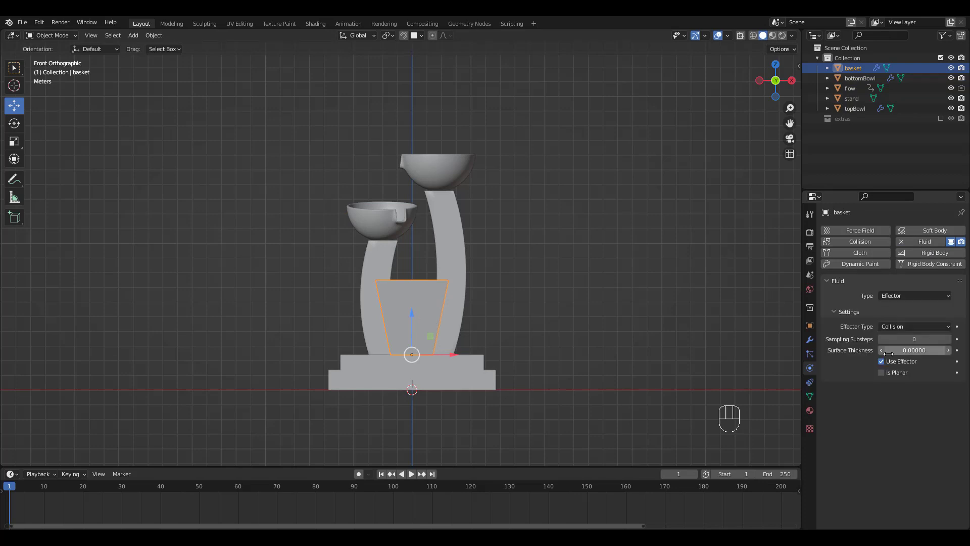
{"action": "left_click", "coordinate": [535, 187]}
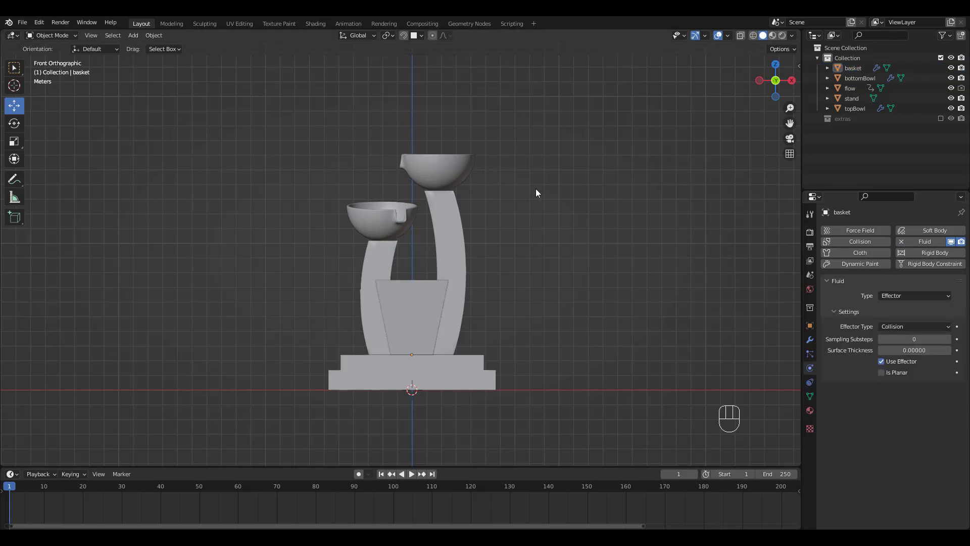
{"action": "middle_click_drag", "start_coordinate": [536, 189], "coordinate": [506, 167]}
Give the cube in the top bowl Fluid physics as a Flow of type Liquid with Inflow behavior.
{"action": "middle_click_drag", "start_coordinate": [505, 167], "coordinate": [471, 171], "text": "shift"}
{"action": "left_click", "coordinate": [474, 169]}
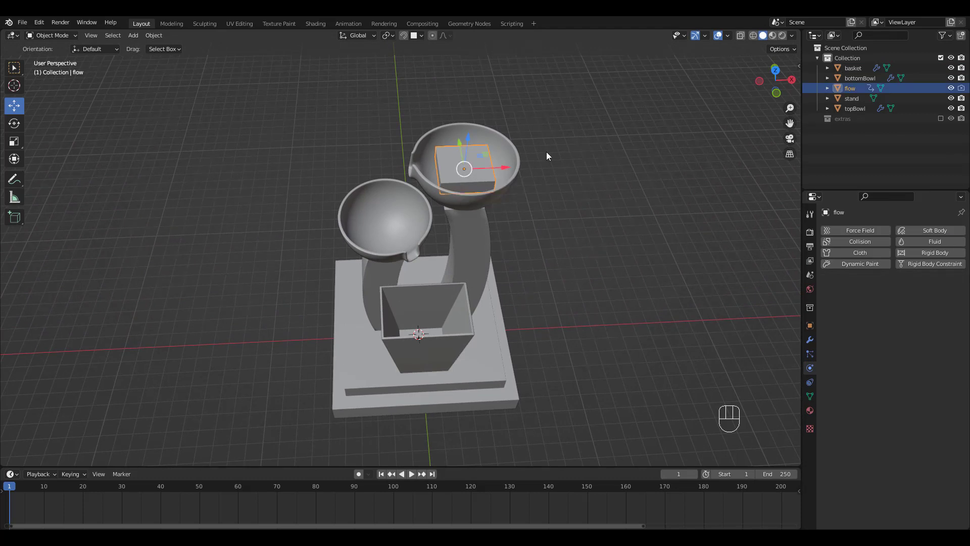
{"action": "left_click", "coordinate": [930, 241]}
{"action": "left_click", "coordinate": [906, 295]}
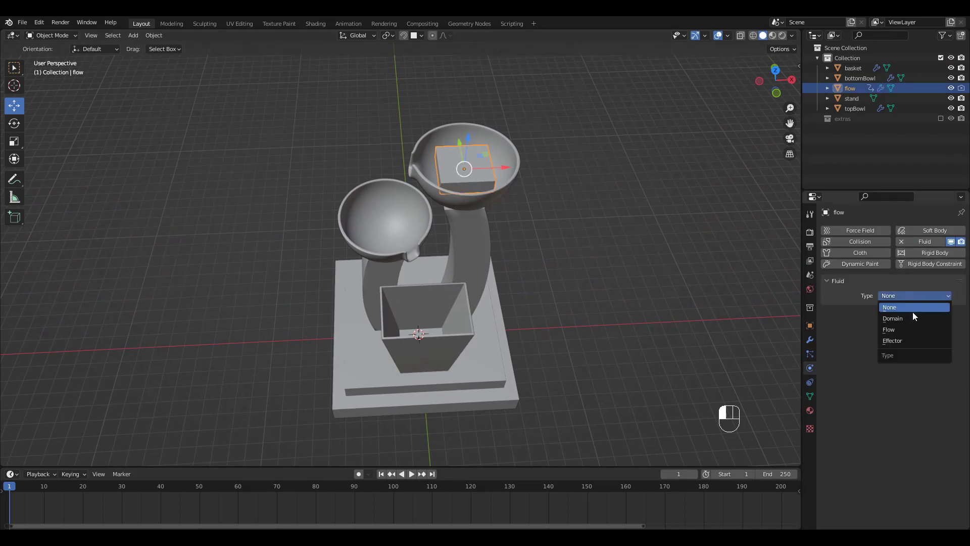
{"action": "left_click", "coordinate": [904, 329]}
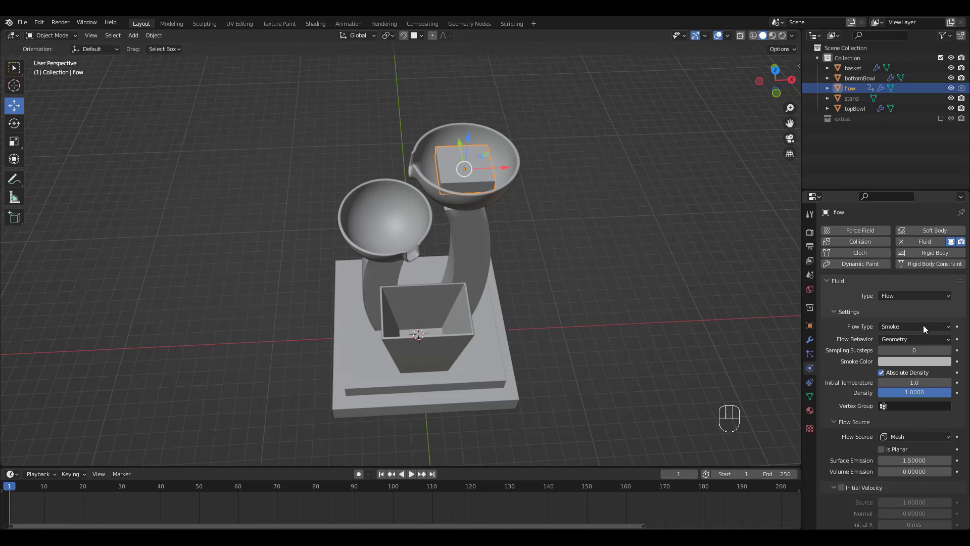
{"action": "left_click", "coordinate": [919, 327]}
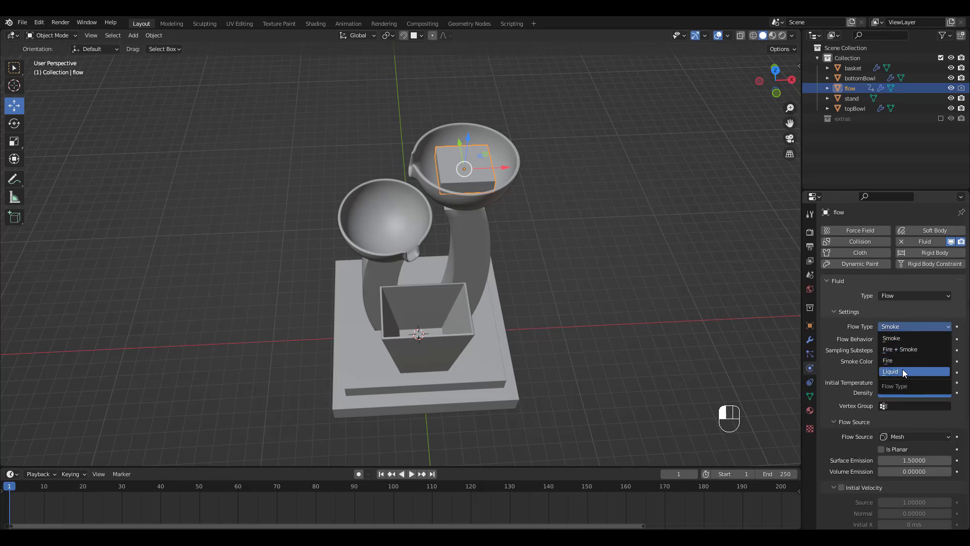
{"action": "left_click", "coordinate": [902, 371]}
{"action": "left_click", "coordinate": [902, 340]}
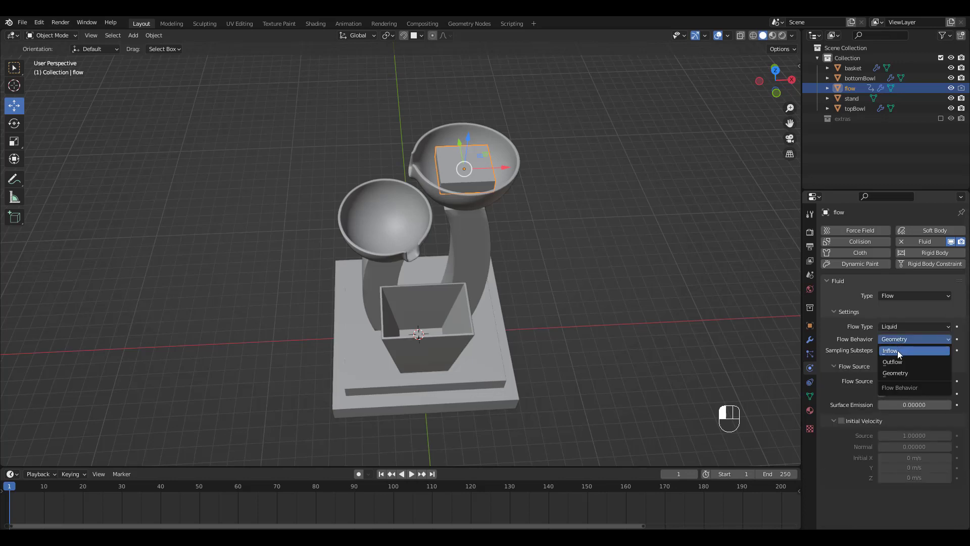
{"action": "left_click", "coordinate": [897, 350]}
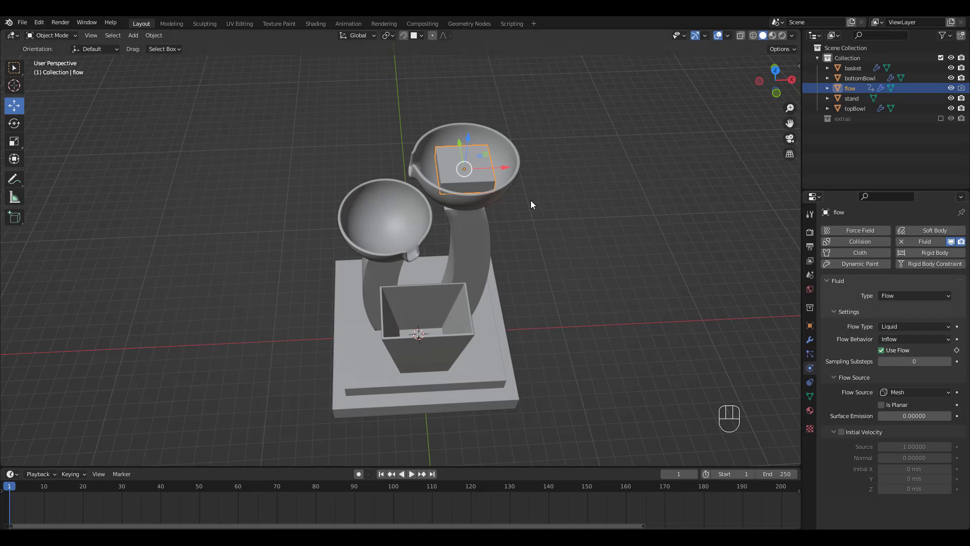
Select the top bowl, bottom bowl and basket in turn to review their Collision effector settings.
{"action": "middle_click_drag", "start_coordinate": [530, 200], "coordinate": [532, 174]}
{"action": "left_click", "coordinate": [571, 202]}
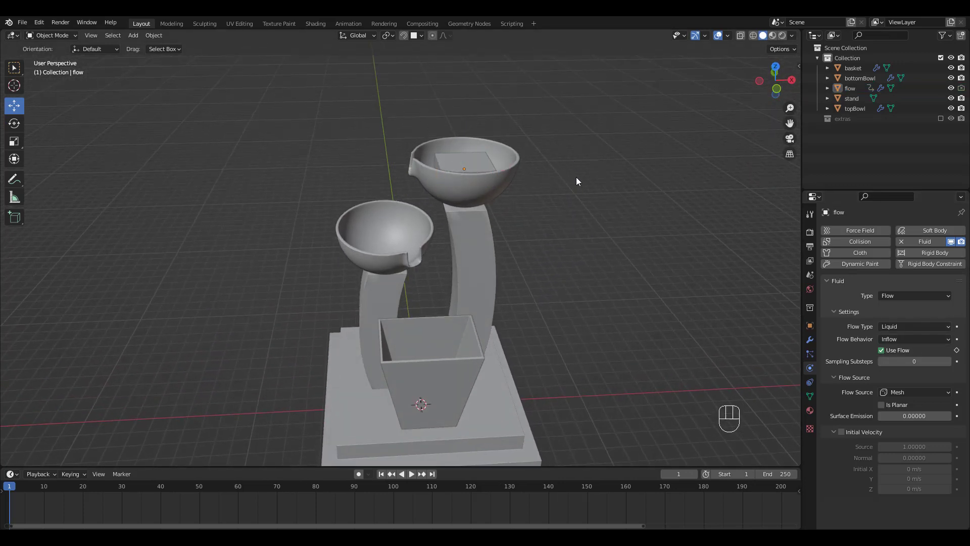
{"action": "left_click", "coordinate": [495, 182]}
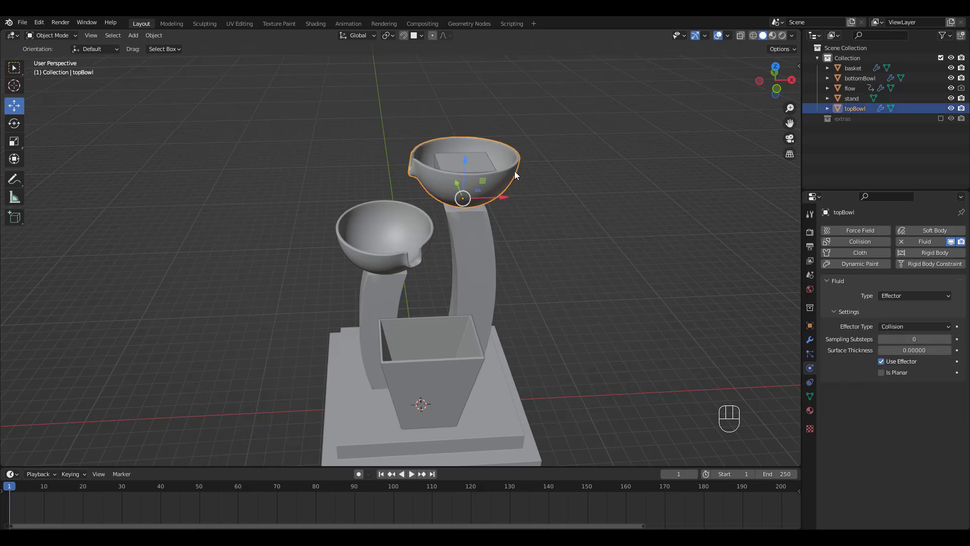
{"action": "left_click", "coordinate": [411, 235]}
{"action": "left_click", "coordinate": [456, 362]}
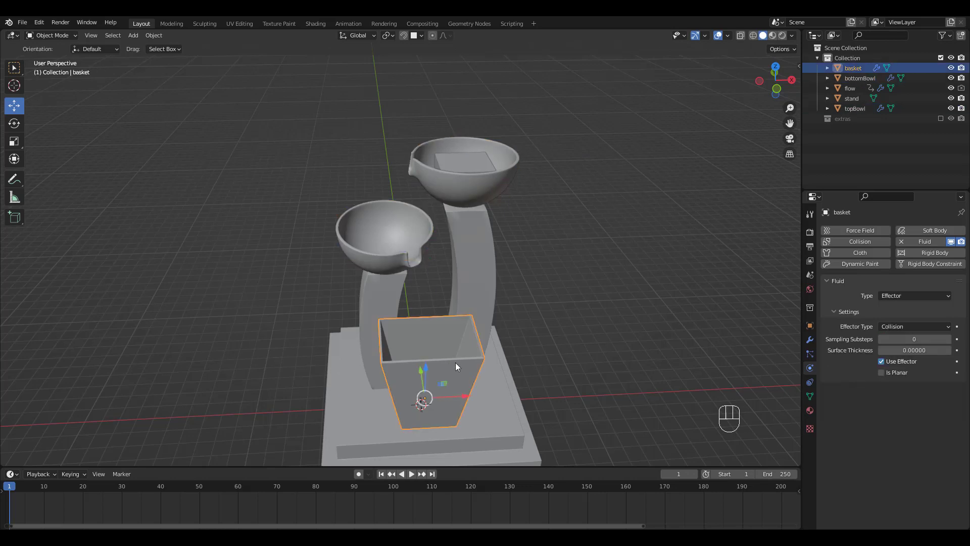
{"action": "left_click", "coordinate": [496, 181]}
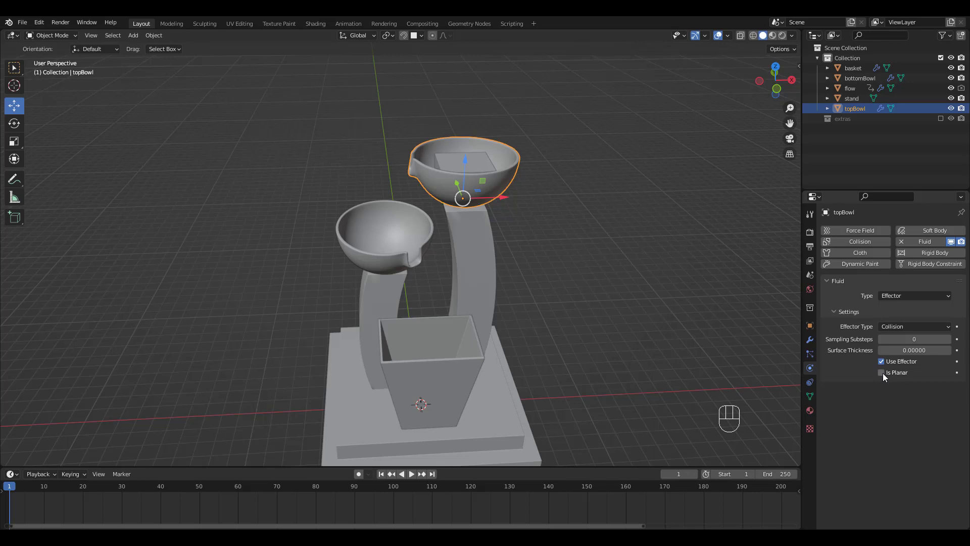
{"action": "middle_click_drag", "start_coordinate": [467, 180], "coordinate": [598, 170]}
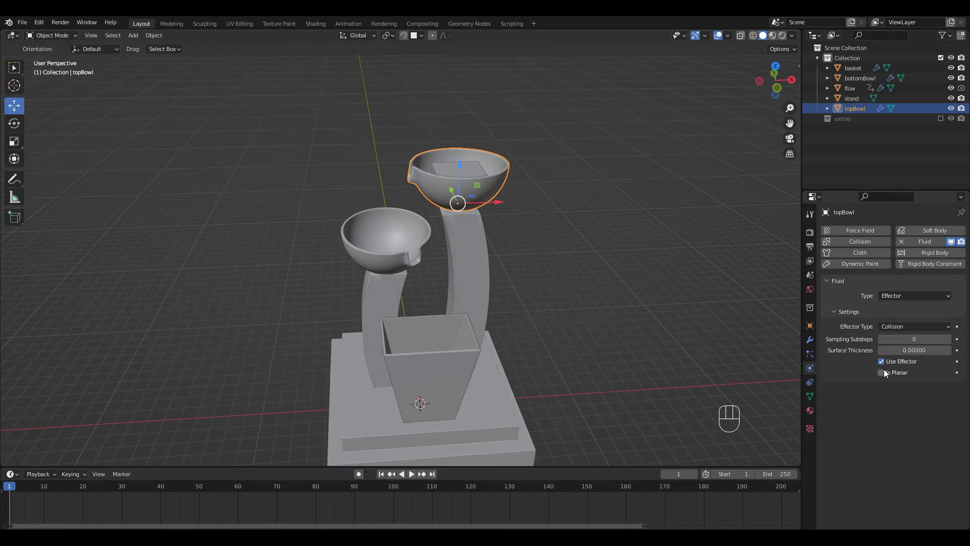
{"action": "left_click", "coordinate": [393, 268]}
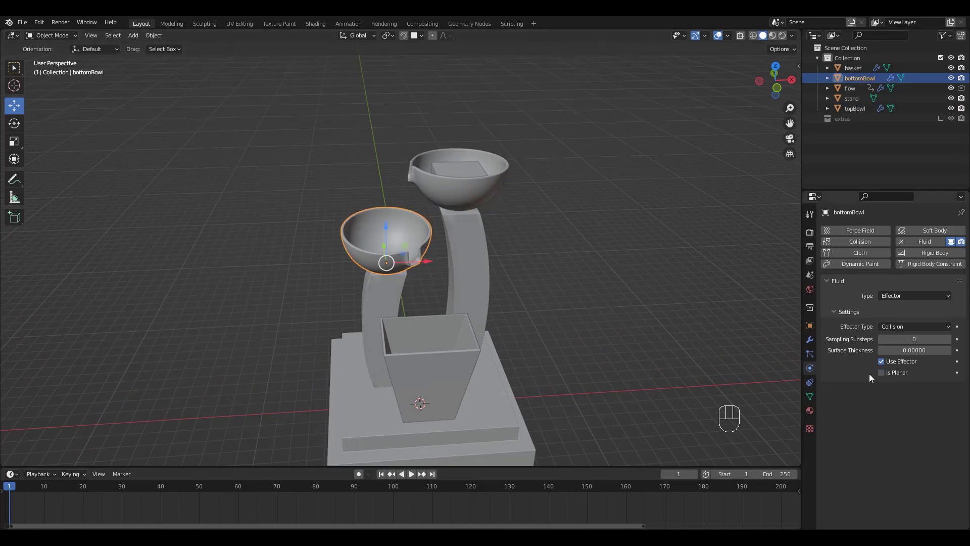
{"action": "left_click", "coordinate": [442, 375]}
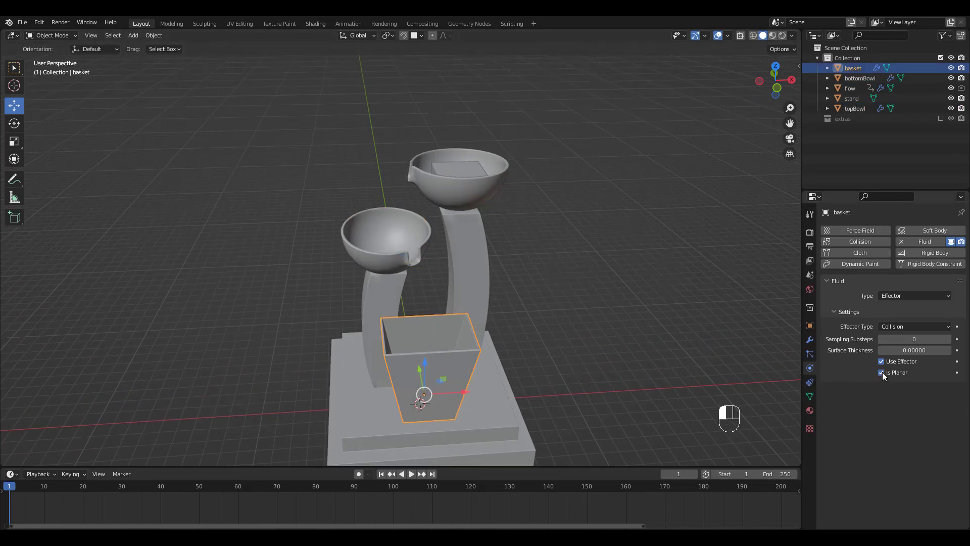
{"action": "left_click", "coordinate": [576, 195]}
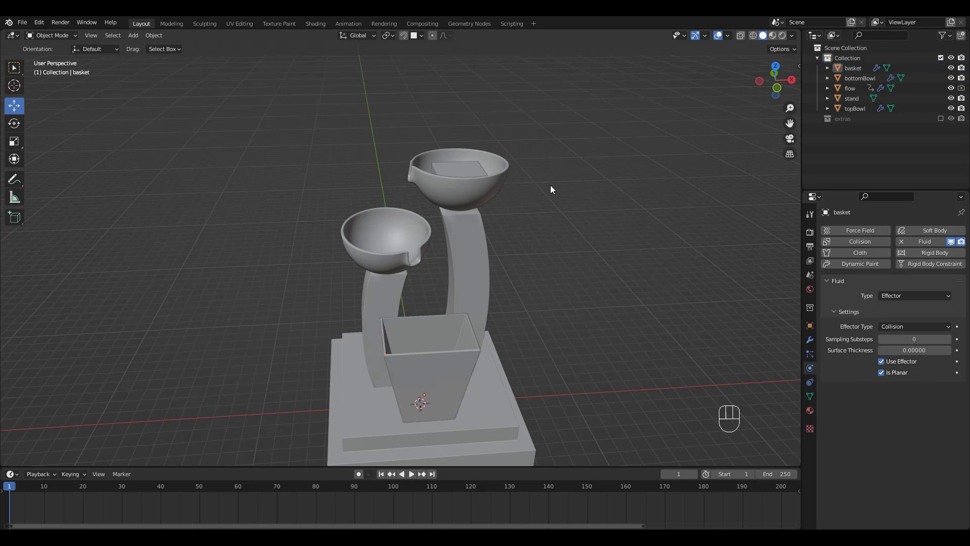
Add a new cube mesh to the scene from the front orthographic view.
{"action": "middle_click_drag", "start_coordinate": [550, 185], "coordinate": [506, 170]}
{"action": "key", "text": "KP_1"}
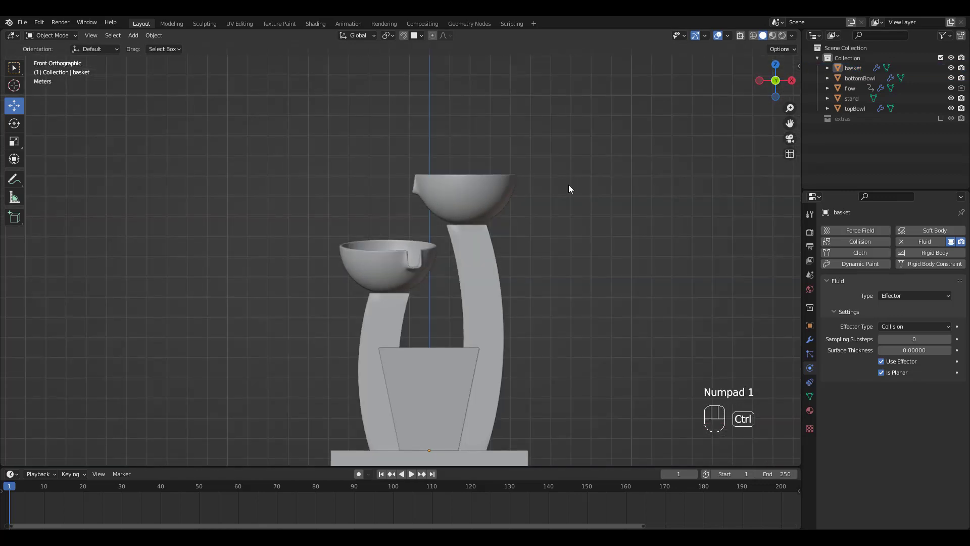
{"action": "middle_click_drag", "start_coordinate": [568, 184], "coordinate": [547, 189], "text": "ctrl"}
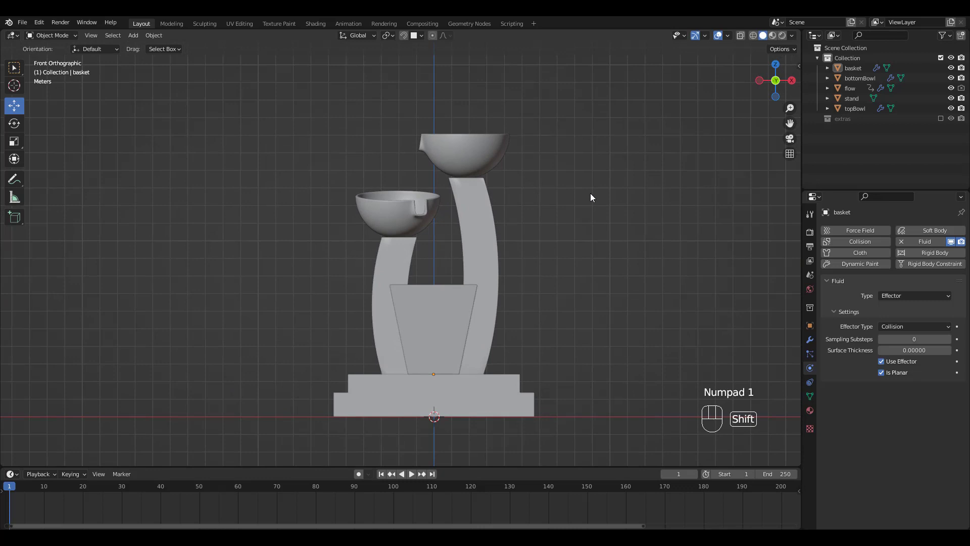
{"action": "key", "text": "shift+a"}
{"action": "mouse_move", "coordinate": [586, 197]}
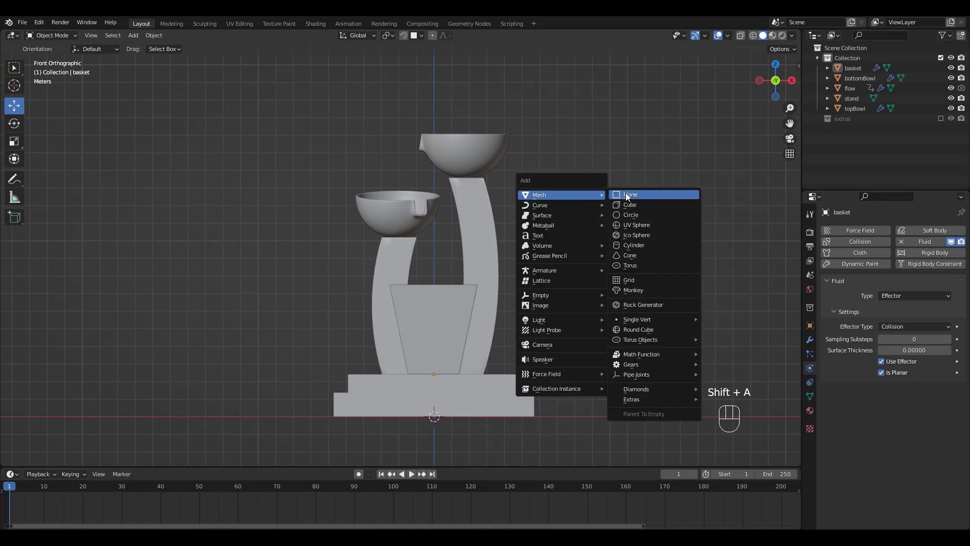
{"action": "left_click", "coordinate": [630, 204]}
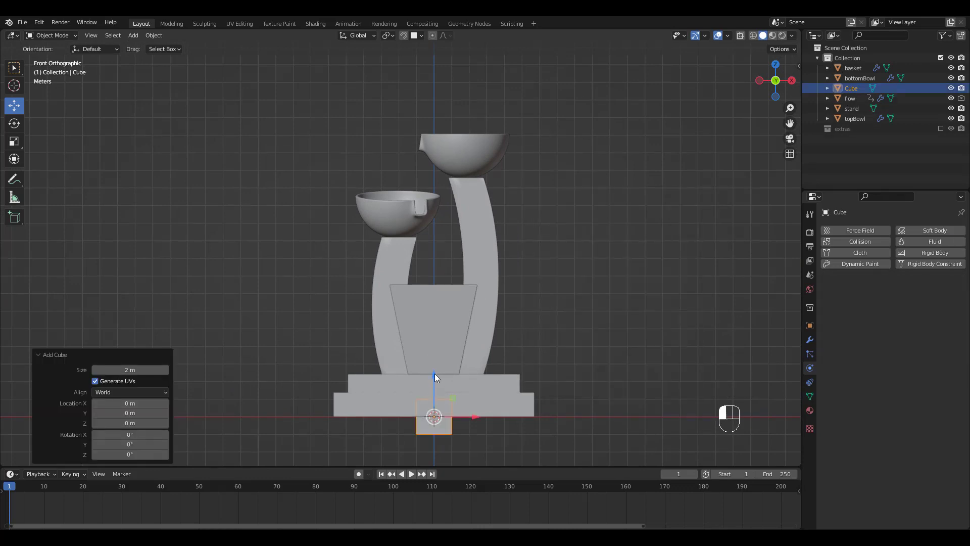
Move the cube straight up along Z to about 9.2211 m, above the basket.
{"action": "key", "text": "g"}
{"action": "key", "text": "z"}
{"action": "left_click", "coordinate": [424, 204]}
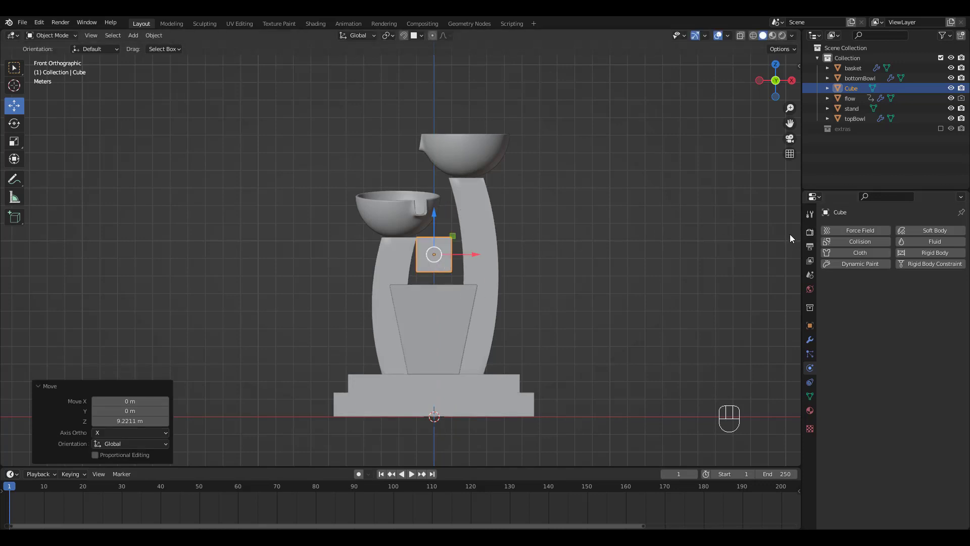
Make the cube a Fluid Domain of type Liquid.
{"action": "left_click", "coordinate": [933, 242]}
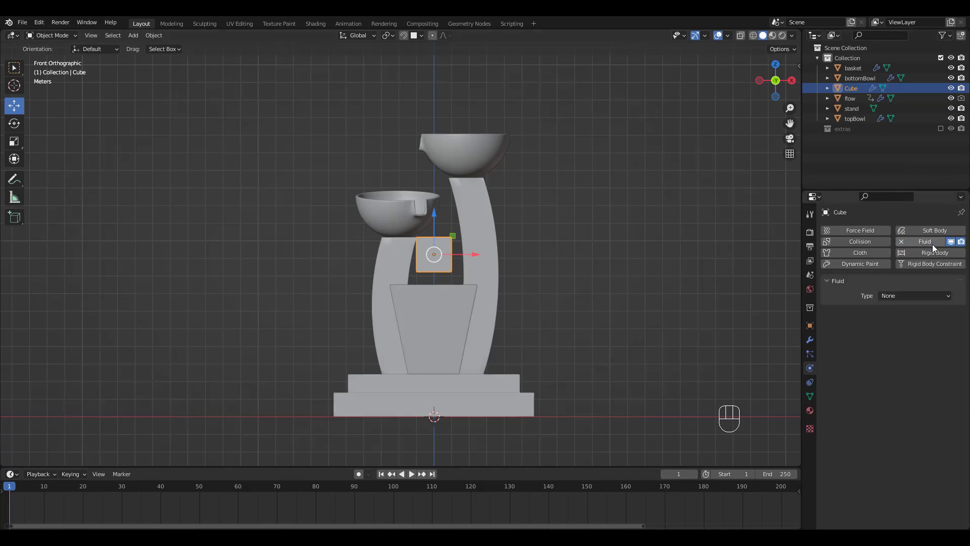
{"action": "left_click", "coordinate": [899, 296]}
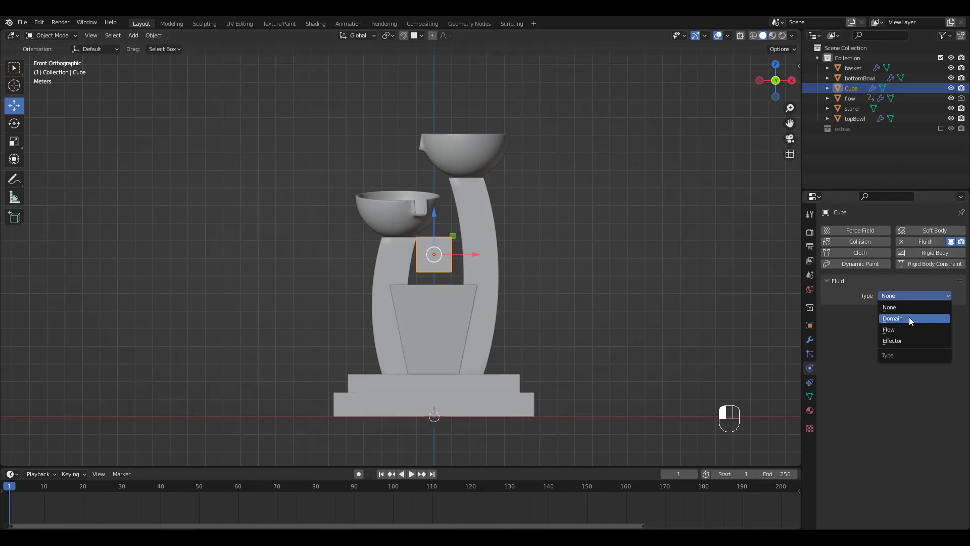
{"action": "left_click", "coordinate": [908, 317]}
{"action": "left_click", "coordinate": [900, 328]}
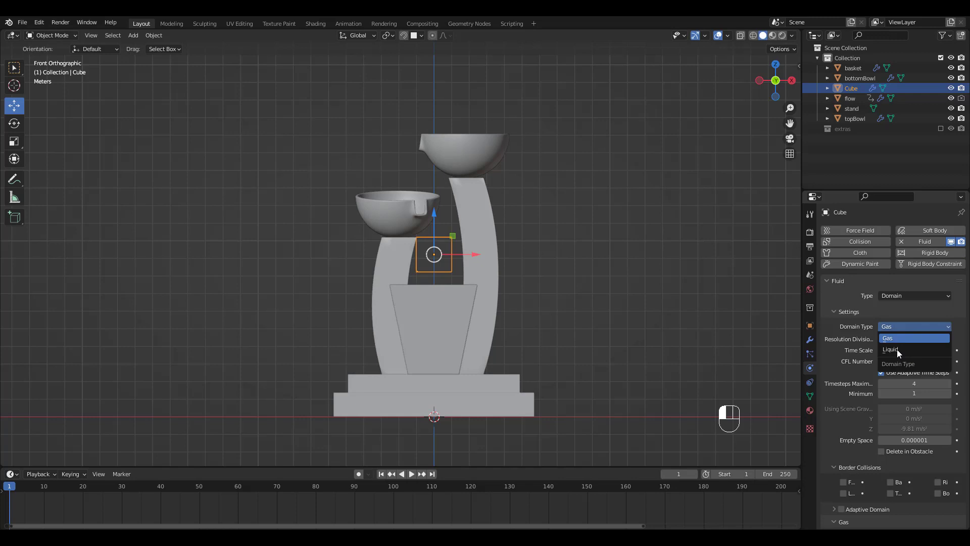
{"action": "left_click", "coordinate": [896, 350]}
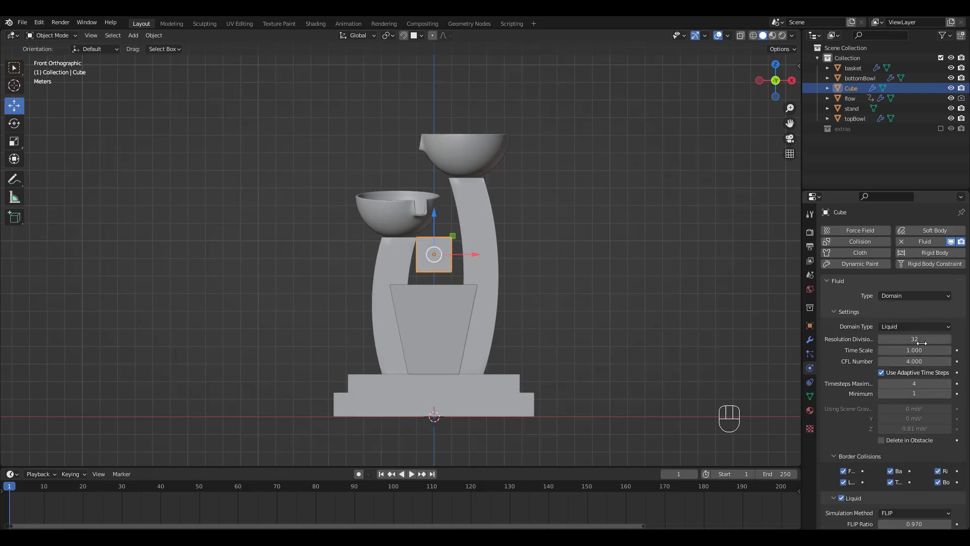
Set the domain's resolution divisions to 64 and time scale to 0.5.
{"action": "scroll", "coordinate": [892, 363], "scroll_direction": "down", "scroll_amount": 5}
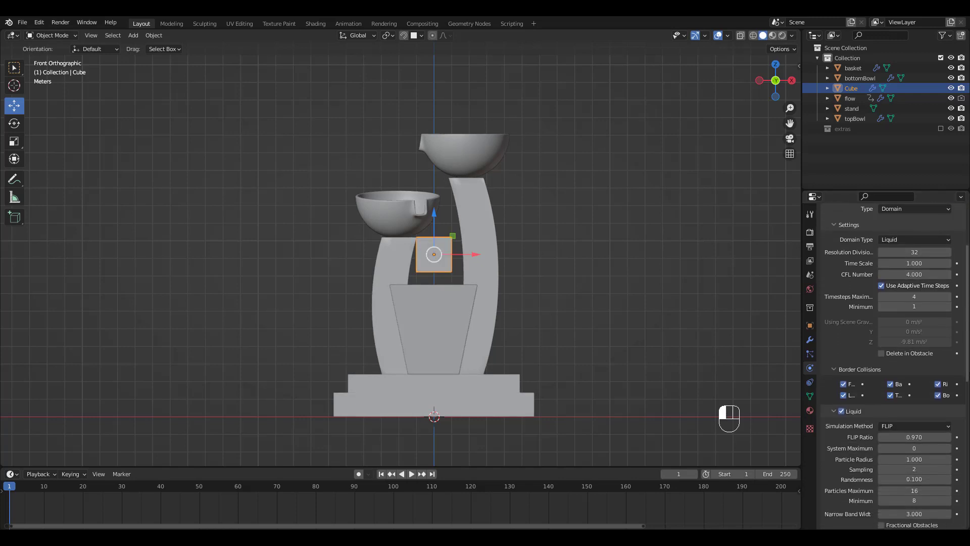
{"action": "scroll", "coordinate": [929, 295], "scroll_direction": "up", "scroll_amount": 2}
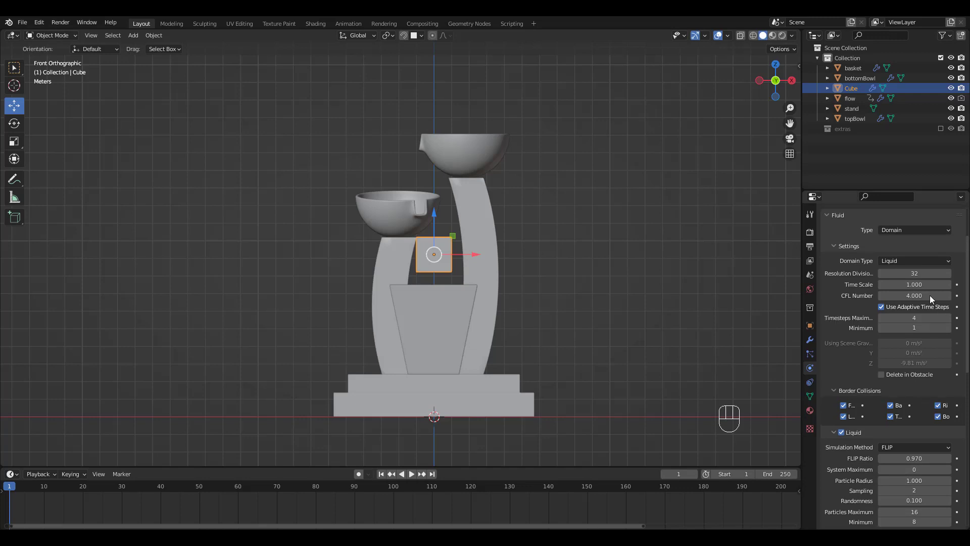
{"action": "left_click", "coordinate": [942, 273]}
{"action": "type", "text": "64"}
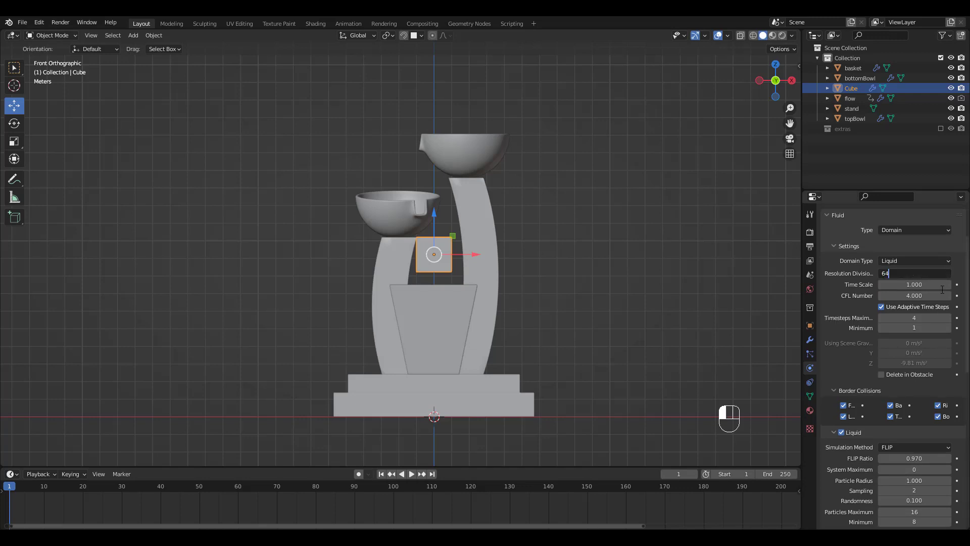
{"action": "key", "text": "Return"}
{"action": "left_click", "coordinate": [940, 286]}
{"action": "type", "text": "0"}
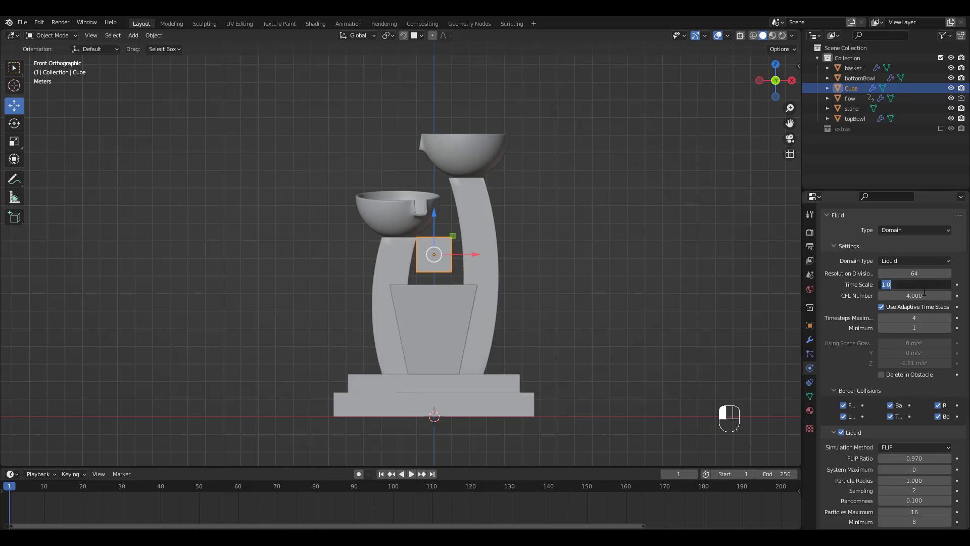
{"action": "type", "text": ".5"}
{"action": "key", "text": "Return"}
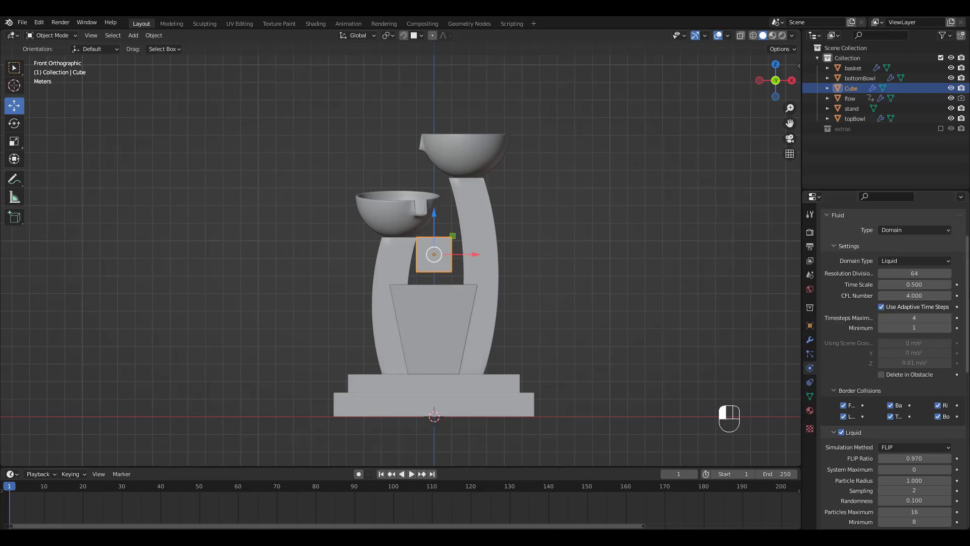
{"action": "scroll", "coordinate": [933, 291], "scroll_direction": "down", "scroll_amount": 3}
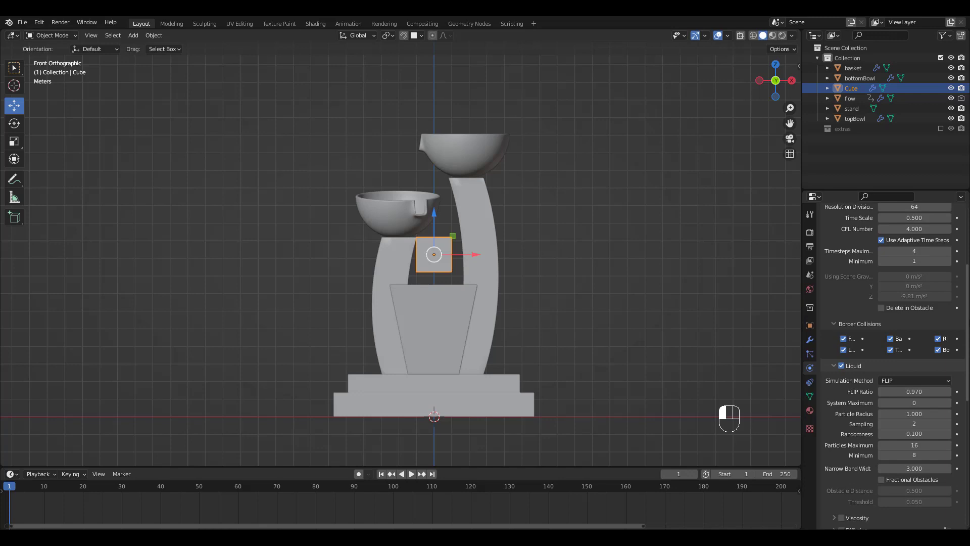
Set the domain cube's viewport display to Wire.
{"action": "scroll", "coordinate": [892, 362], "scroll_direction": "up", "scroll_amount": 3}
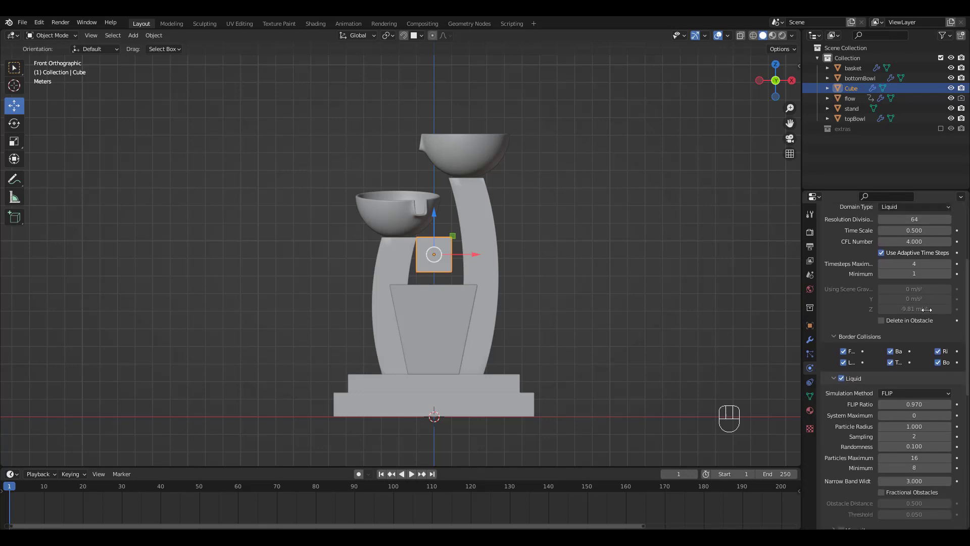
{"action": "scroll", "coordinate": [946, 292], "scroll_direction": "up", "scroll_amount": 3, "text": "ctrl"}
{"action": "scroll", "coordinate": [960, 384], "scroll_direction": "down", "scroll_amount": 8}
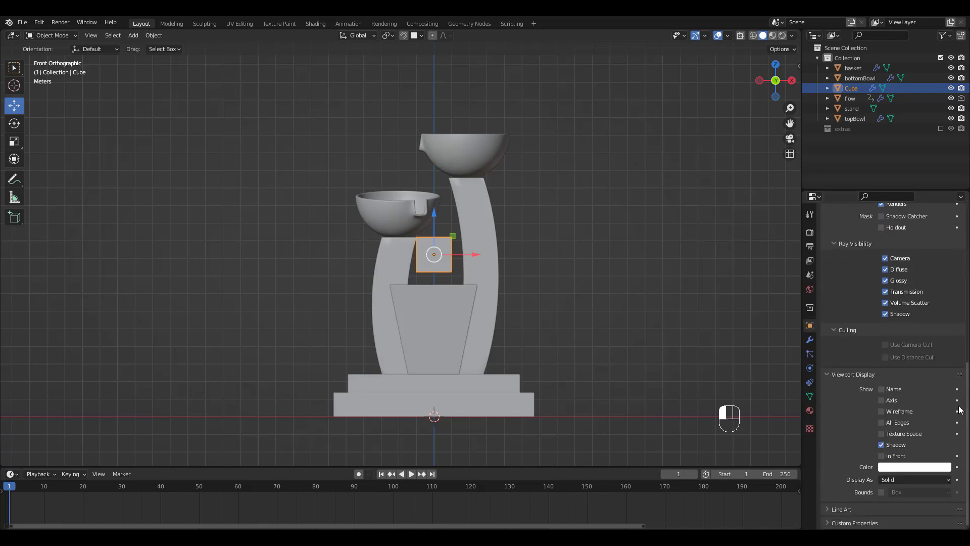
{"action": "mouse_move", "coordinate": [884, 483]}
{"action": "left_mouse_down"}
{"action": "mouse_move", "coordinate": [892, 490]}
{"action": "mouse_move", "coordinate": [892, 460]}
{"action": "left_mouse_up"}
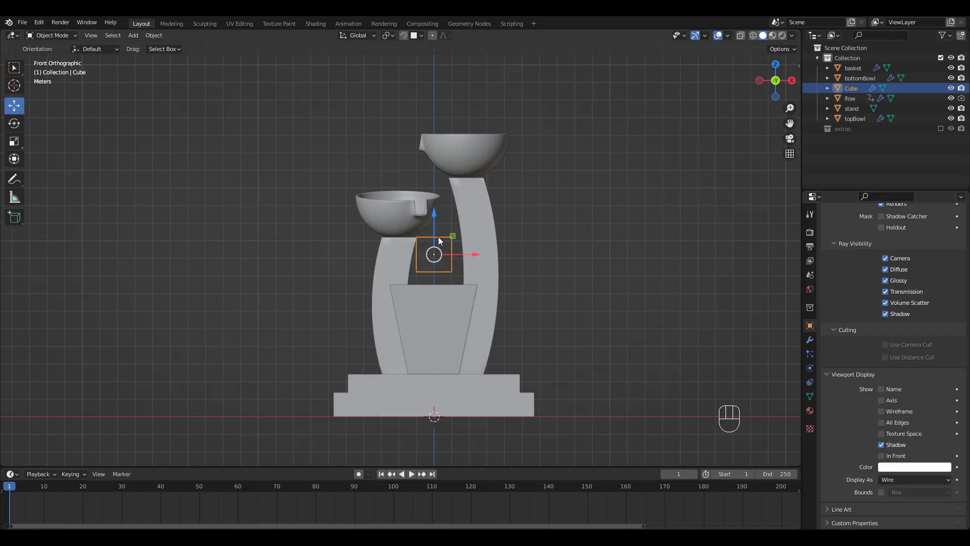
In Edit Mode with X-ray on, scale the whole cube up to surround the fountain.
{"action": "key", "text": "Tab"}
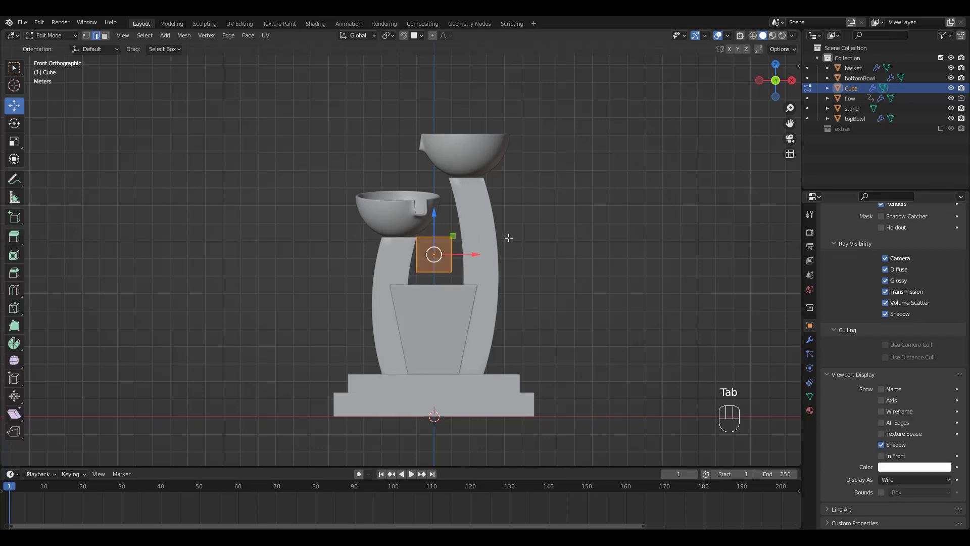
{"action": "middle_click_drag", "start_coordinate": [511, 217], "coordinate": [575, 187], "text": "ctrl"}
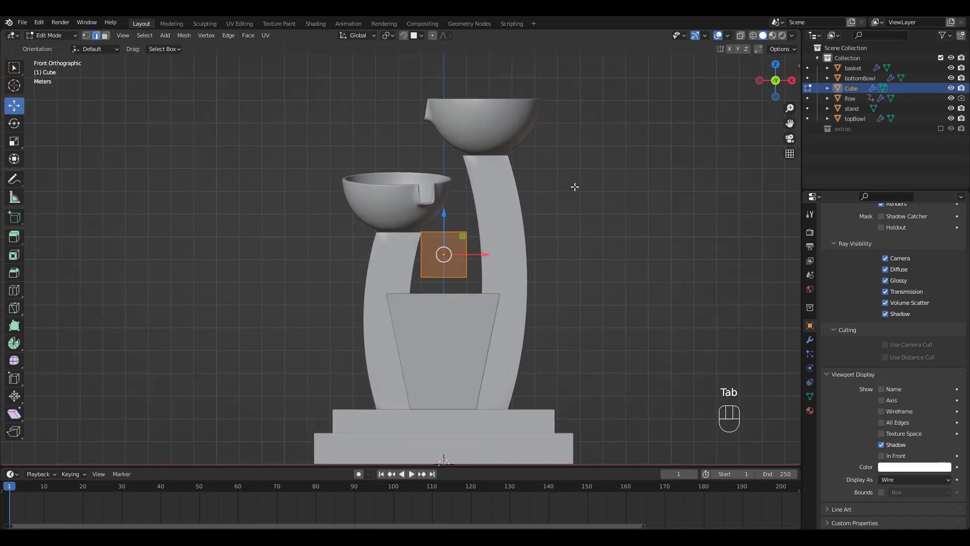
{"action": "key", "text": "alt+z"}
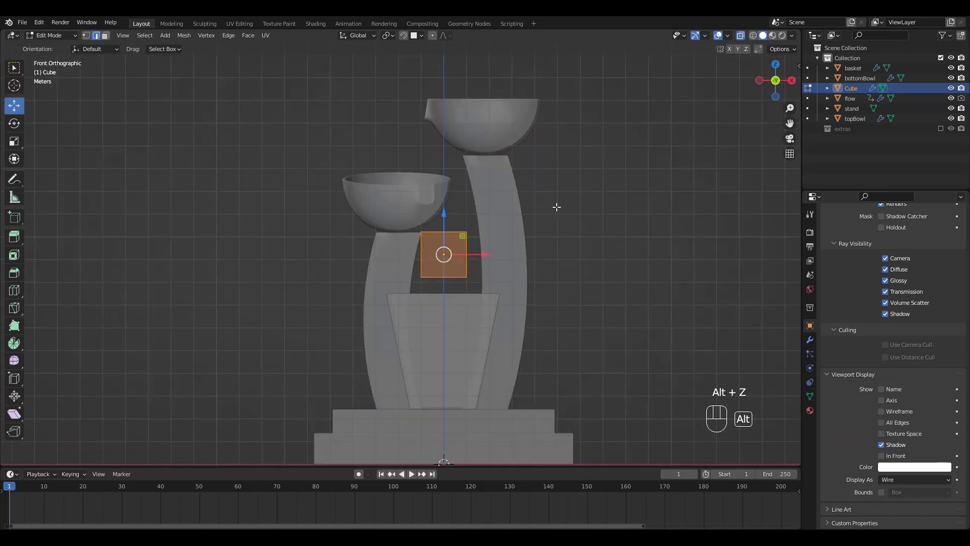
{"action": "key", "text": "1"}
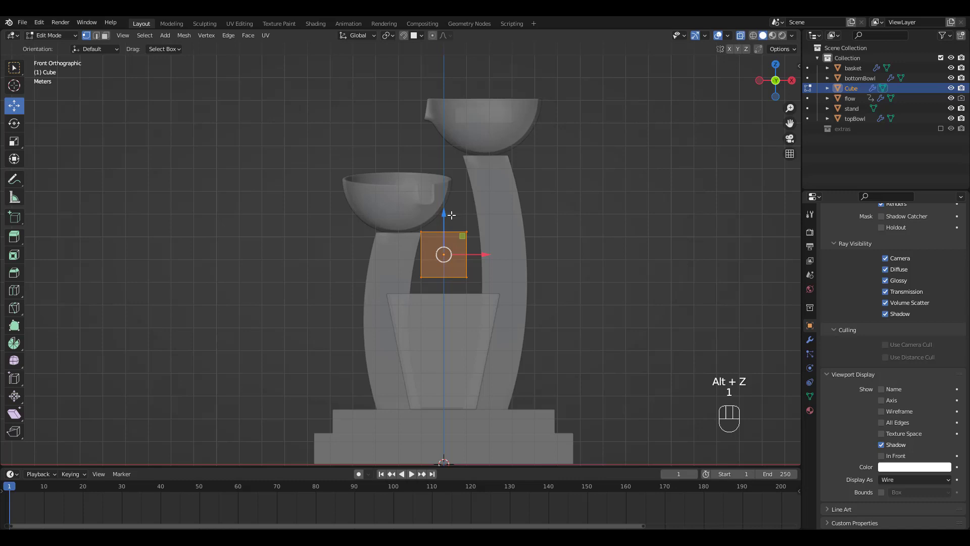
{"action": "key", "text": "shift+space"}
{"action": "key", "text": "s"}
{"action": "left_click_drag", "start_coordinate": [483, 288], "coordinate": [643, 371]}
Lower the box's bottom edge onto the base top and raise its top edge above the upper bowl.
{"action": "left_click_drag", "start_coordinate": [288, 333], "coordinate": [632, 395]}
{"action": "key", "text": "shift+space"}
{"action": "key", "text": "g"}
{"action": "left_click_drag", "start_coordinate": [449, 332], "coordinate": [453, 378]}
{"action": "left_click_drag", "start_coordinate": [337, 126], "coordinate": [522, 130]}
{"action": "left_click_drag", "start_coordinate": [444, 112], "coordinate": [442, 59]}
From top view, pull the box's back edge in 1.901 m, then leave Edit Mode.
{"action": "middle_click_drag", "start_coordinate": [635, 162], "coordinate": [636, 175], "text": "ctrl"}
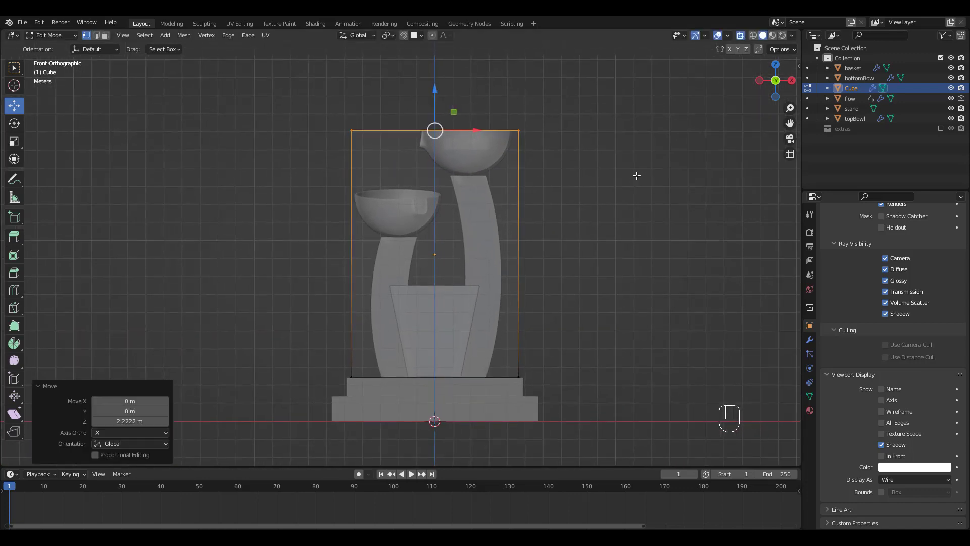
{"action": "key", "text": "KP_7"}
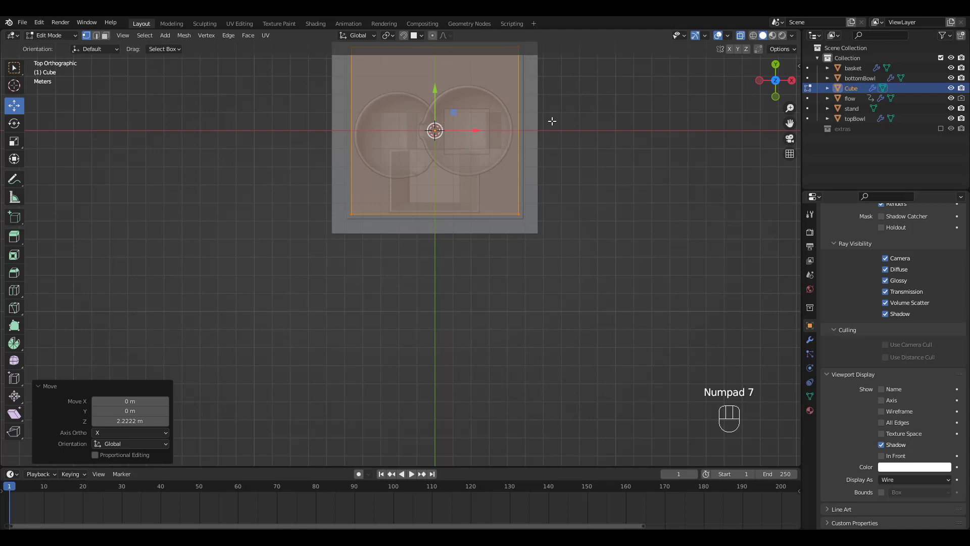
{"action": "middle_click_drag", "start_coordinate": [619, 122], "coordinate": [639, 236], "text": "shift"}
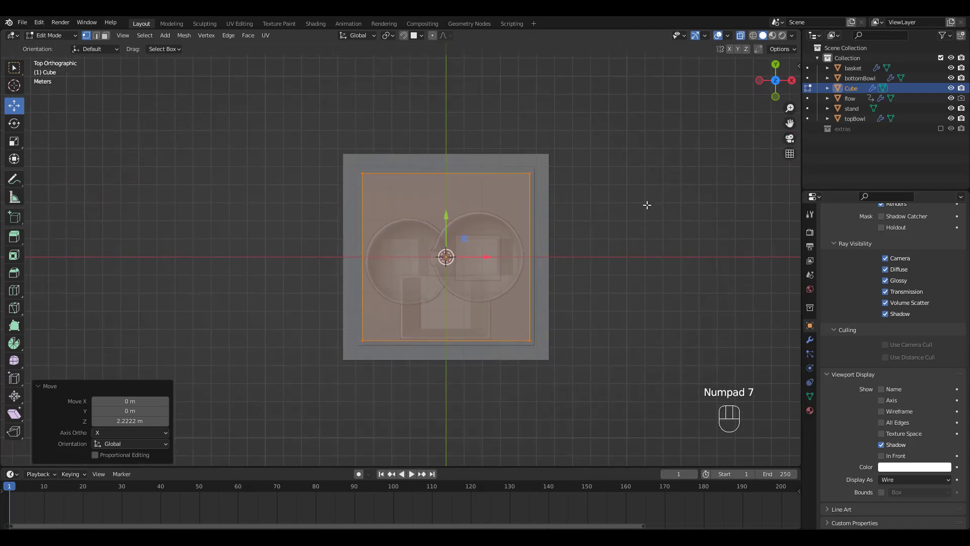
{"action": "left_click_drag", "start_coordinate": [327, 139], "coordinate": [575, 185]}
{"action": "left_click_drag", "start_coordinate": [452, 138], "coordinate": [455, 181]}
{"action": "middle_click_drag", "start_coordinate": [543, 265], "coordinate": [547, 159]}
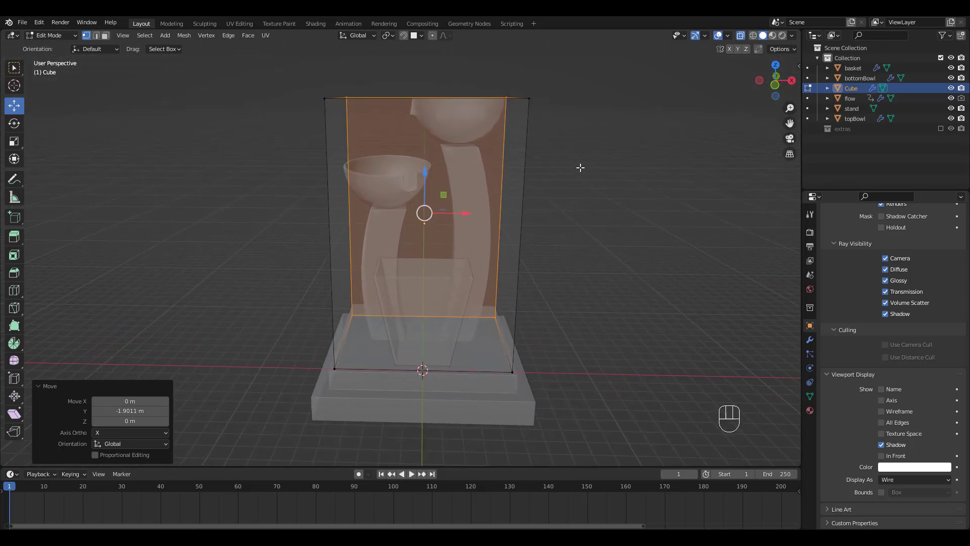
{"action": "key", "text": "Tab"}
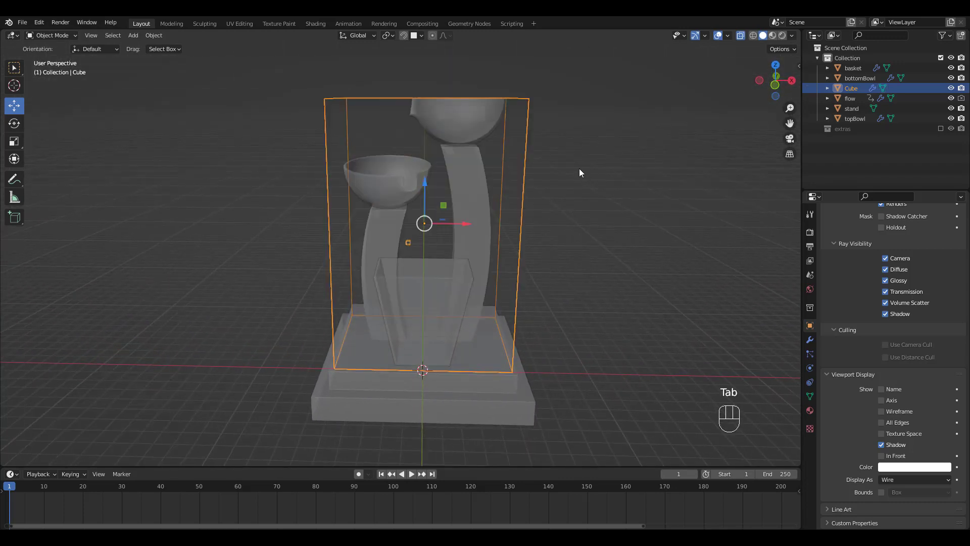
Turn off X-ray and set the domain cube's origin to its geometry centre.
{"action": "key", "text": "alt+z"}
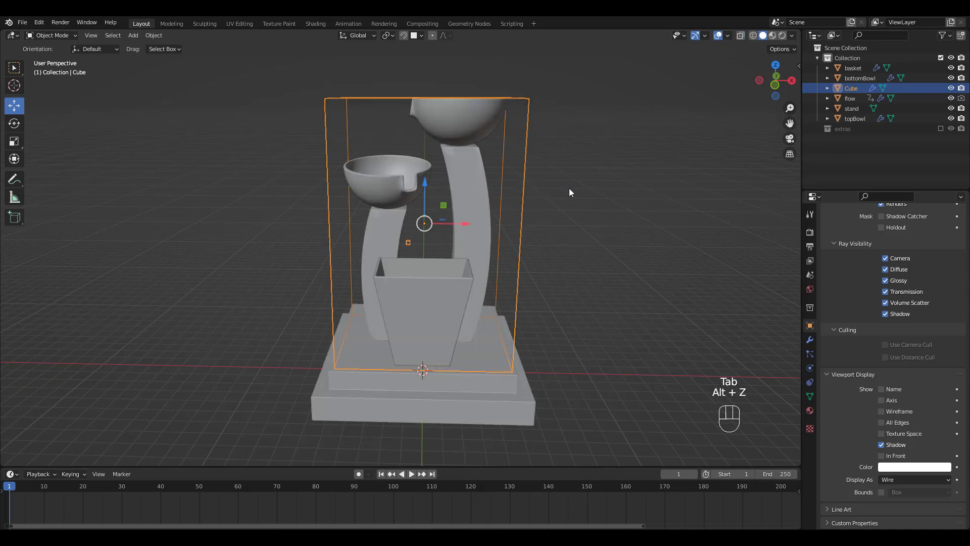
{"action": "left_click", "coordinate": [525, 202]}
{"action": "left_click", "coordinate": [525, 202]}
{"action": "right_click", "coordinate": [525, 200]}
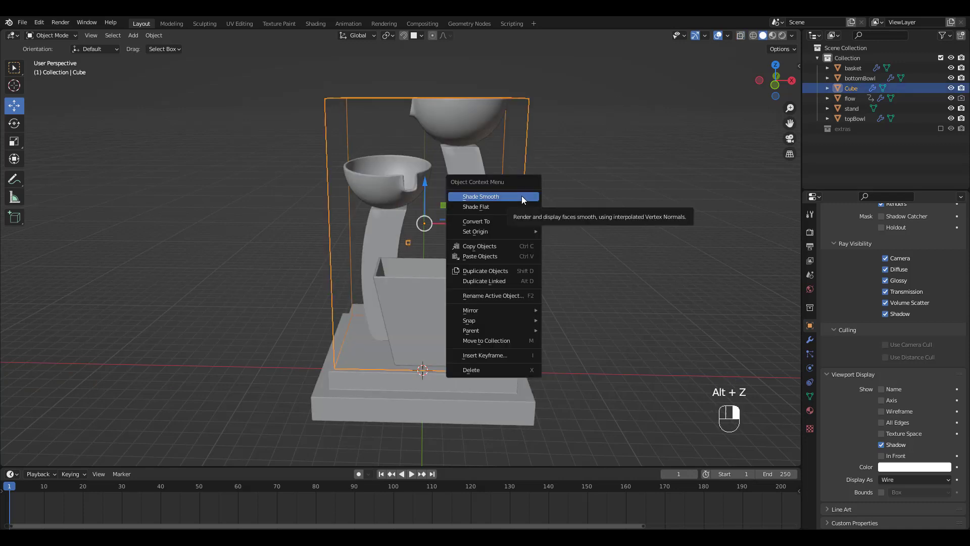
{"action": "mouse_move", "coordinate": [506, 230]}
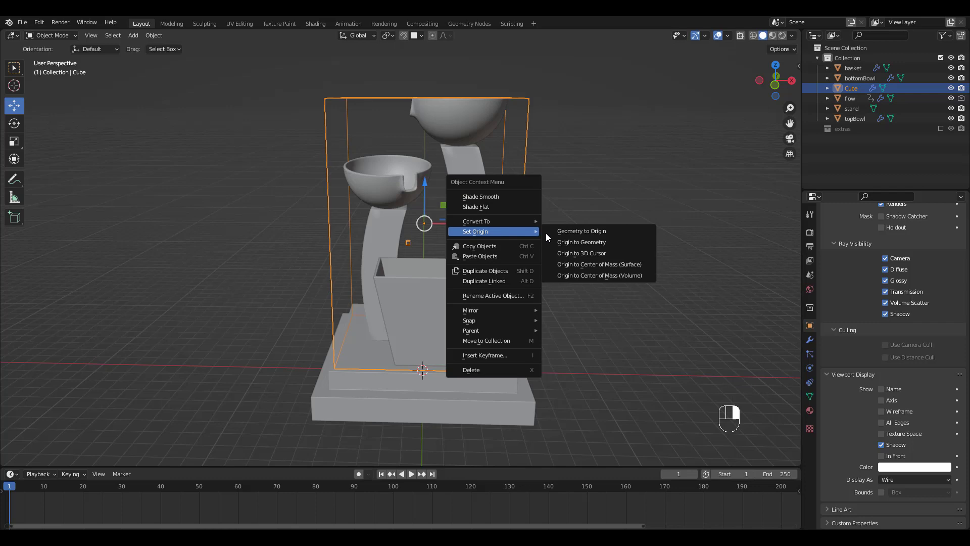
{"action": "left_click", "coordinate": [564, 242]}
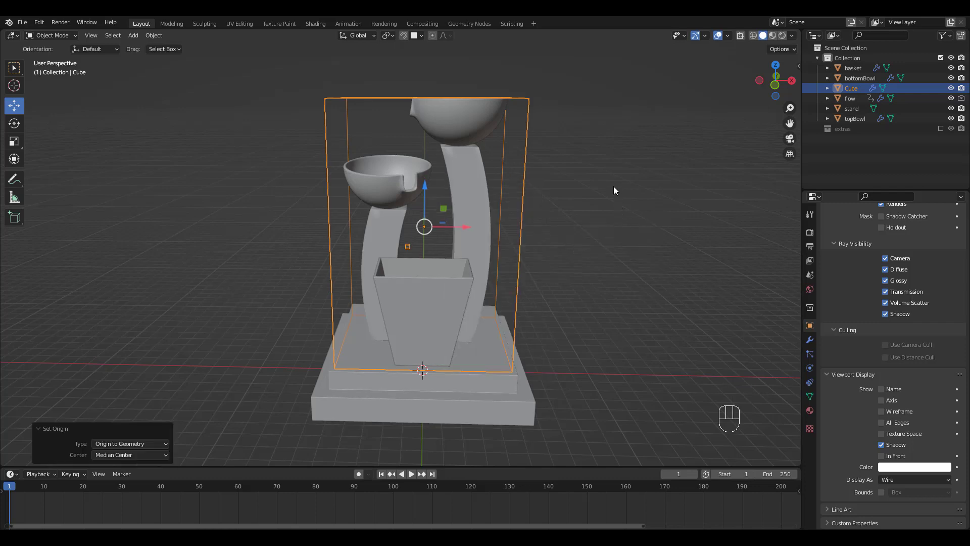
{"action": "scroll", "coordinate": [587, 200], "scroll_direction": "down", "scroll_amount": 2}
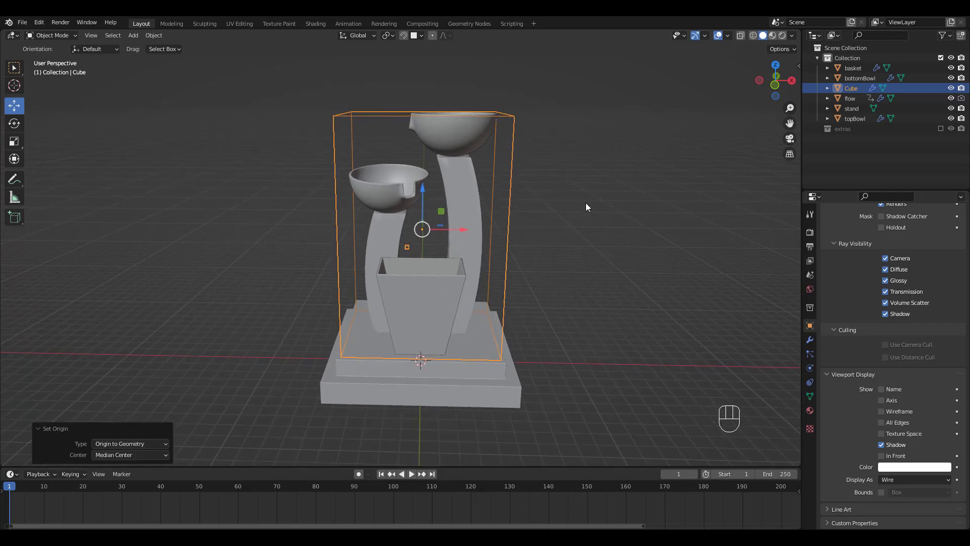
{"action": "middle_click_drag", "start_coordinate": [589, 196], "coordinate": [595, 183]}
{"action": "left_click", "coordinate": [599, 185]}
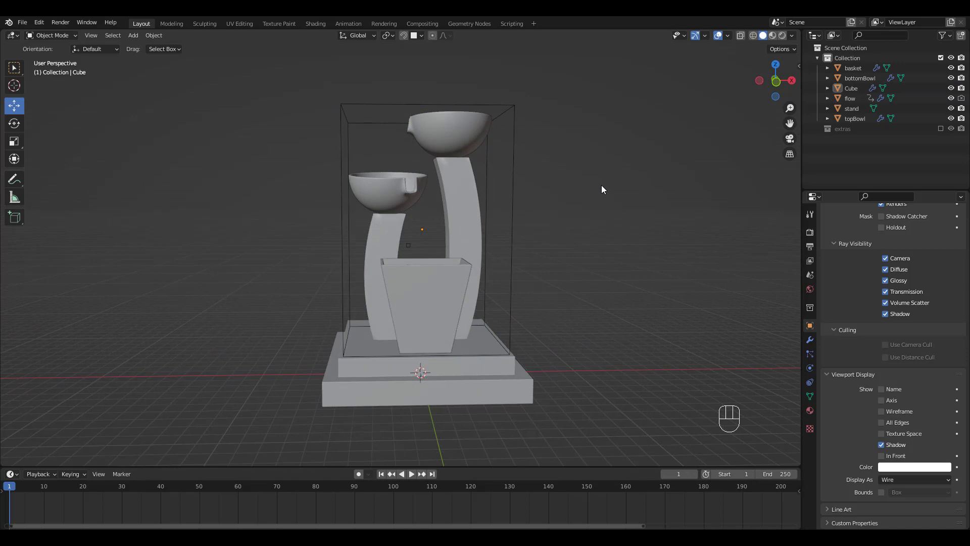
{"action": "left_click", "coordinate": [513, 272]}
Open the domain's fluid physics settings and enable Is Resumable in the Cache panel.
{"action": "middle_click_drag", "start_coordinate": [562, 241], "coordinate": [568, 273]}
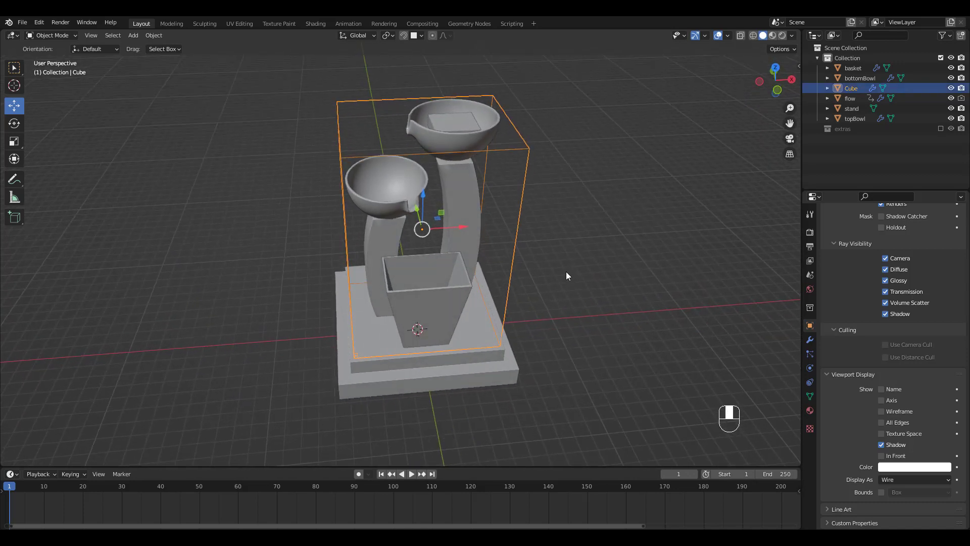
{"action": "left_click", "coordinate": [810, 369]}
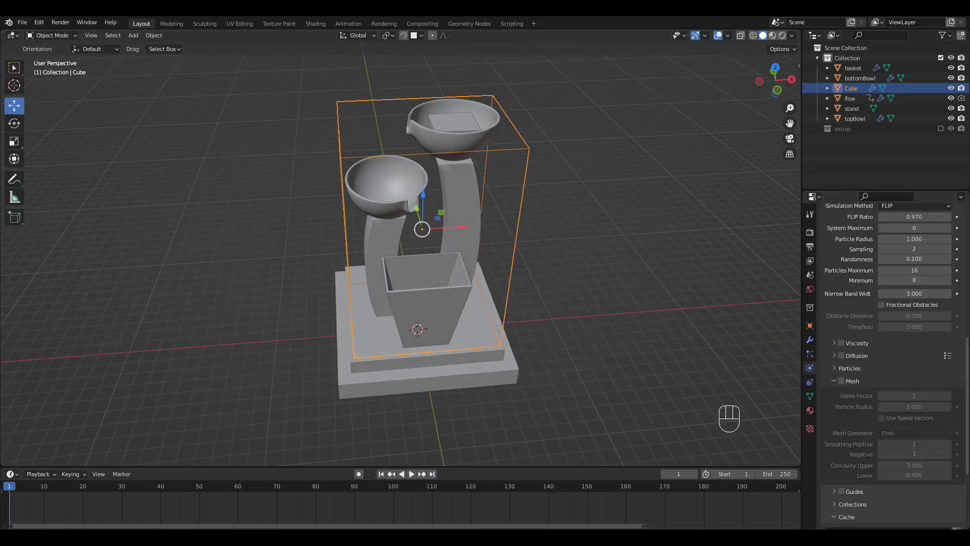
{"action": "scroll", "coordinate": [935, 429], "scroll_direction": "down", "scroll_amount": 6}
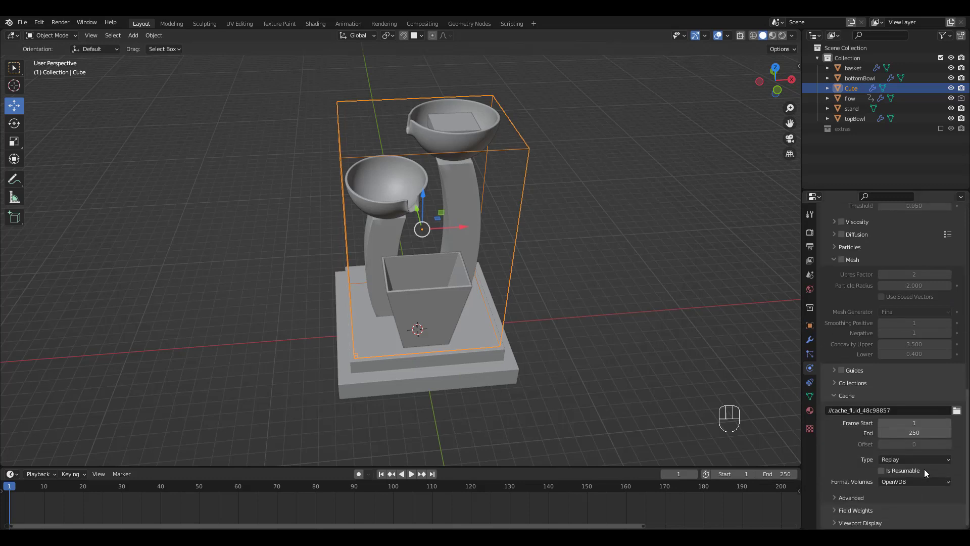
{"action": "left_click", "coordinate": [882, 471]}
{"action": "scroll", "coordinate": [892, 363], "scroll_direction": "up", "scroll_amount": 14}
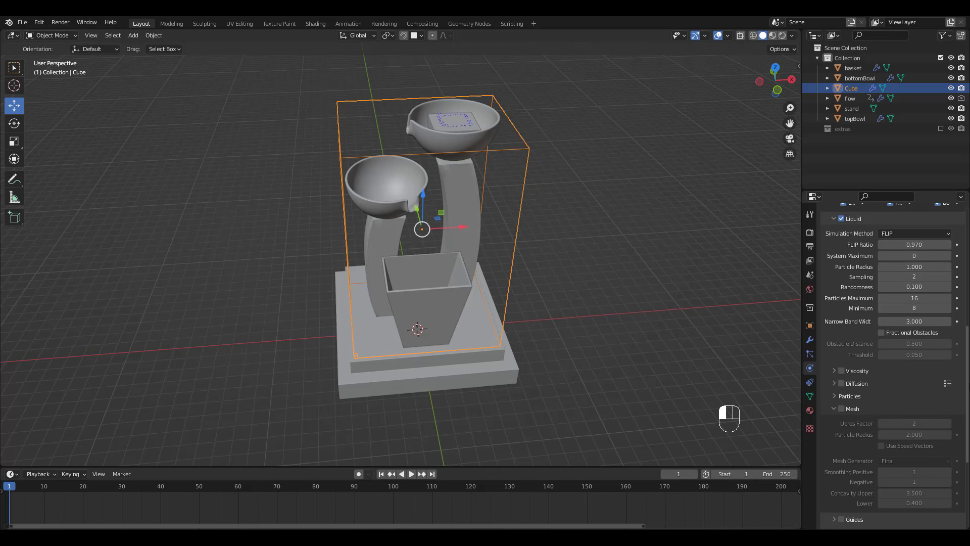
{"action": "scroll", "coordinate": [892, 364], "scroll_direction": "up", "scroll_amount": 1}
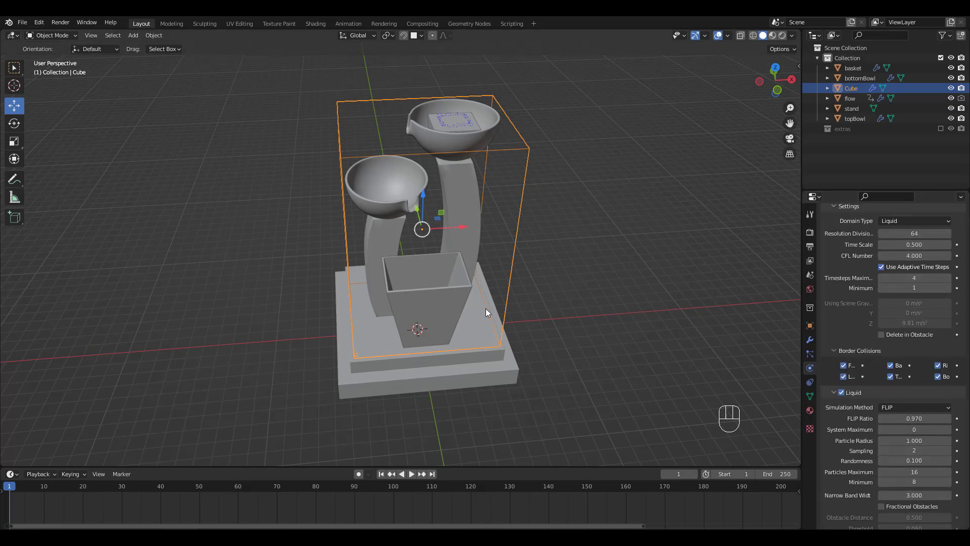
Play the simulation preview to about frame 133, then rewind the timeline to frame 1.
{"action": "key", "text": "space"}
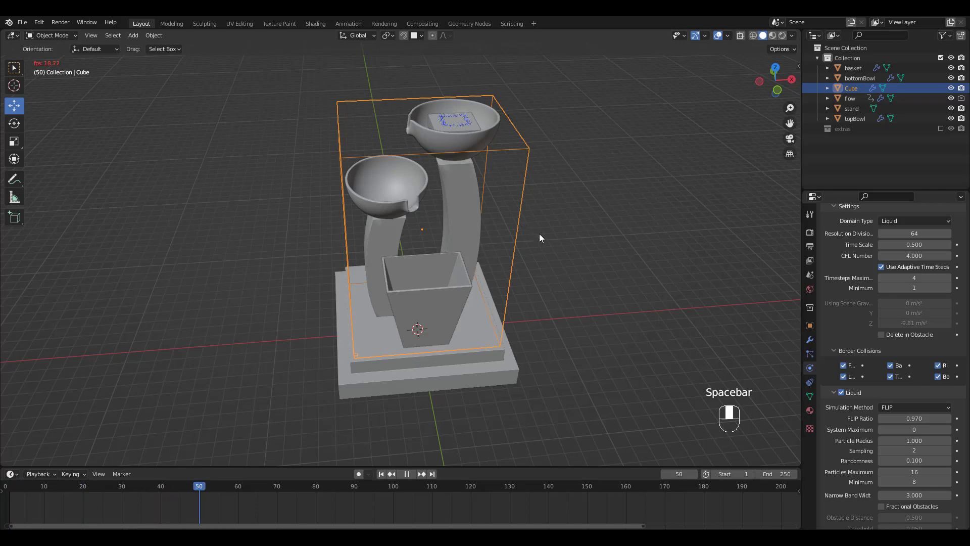
{"action": "middle_click_drag", "start_coordinate": [539, 234], "coordinate": [550, 258]}
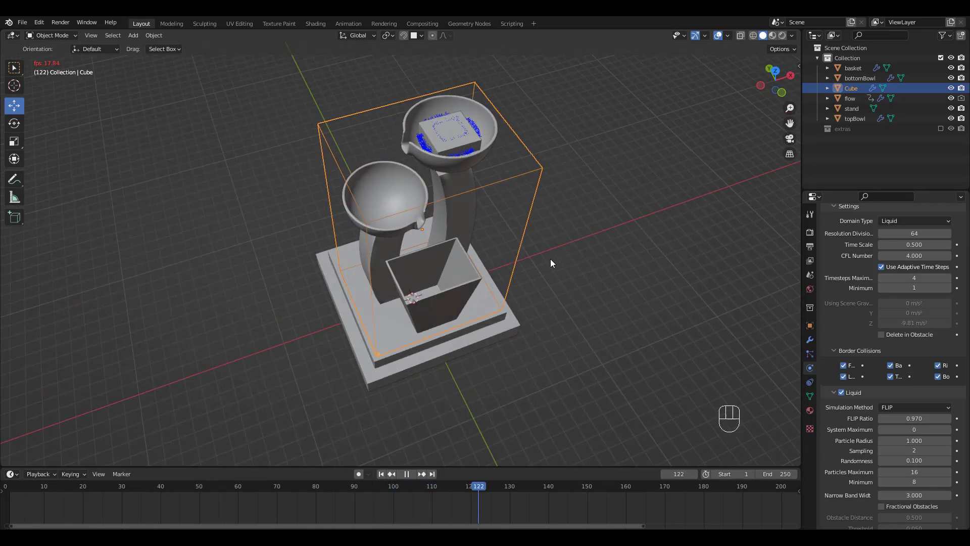
{"action": "key", "text": "space"}
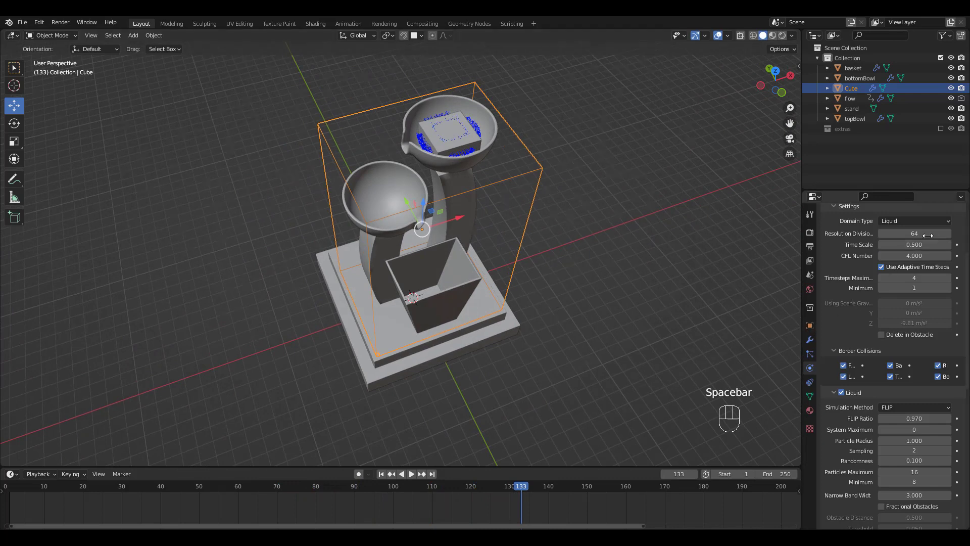
{"action": "left_click_drag", "start_coordinate": [531, 486], "coordinate": [11, 515]}
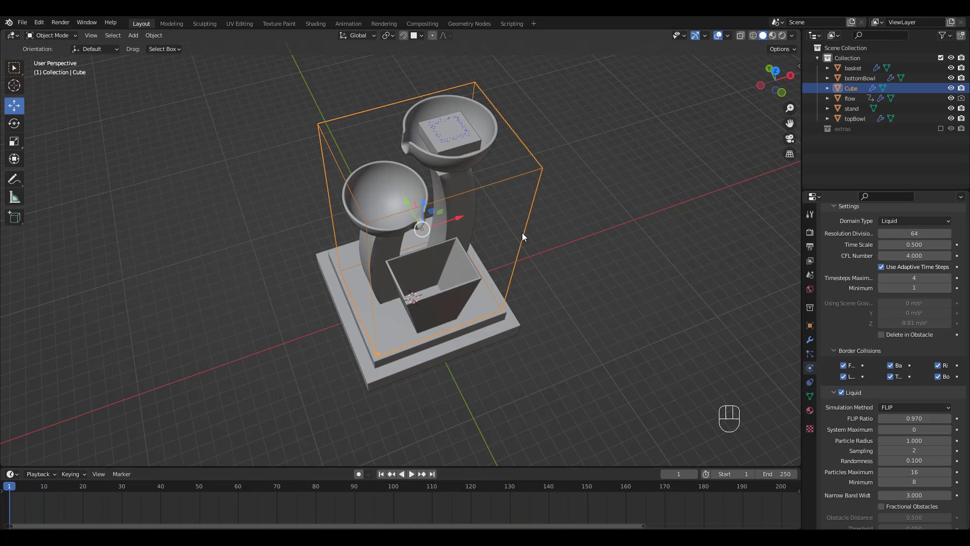
Change resolution divisions to 128 and replay the preview until liquid pours into the lower bowl.
{"action": "double_click", "coordinate": [946, 235]}
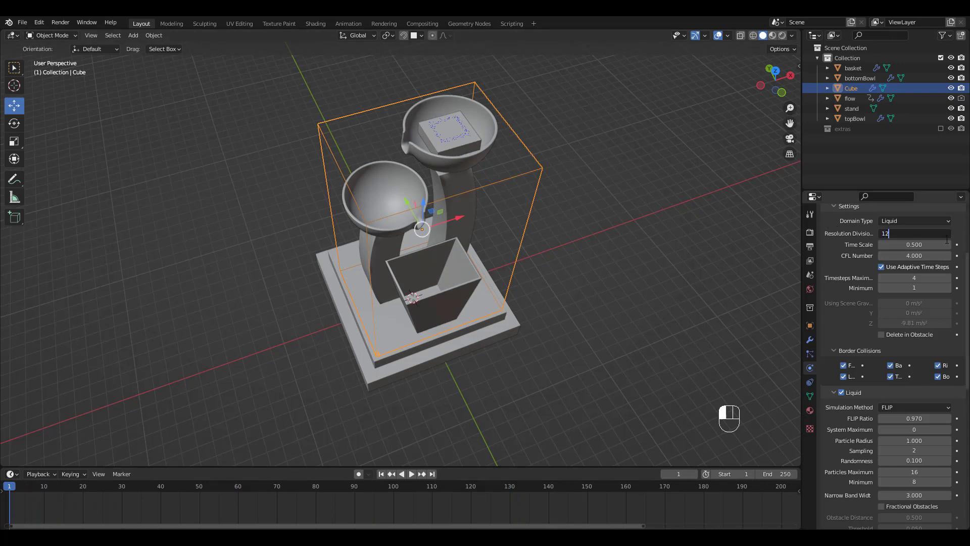
{"action": "key", "text": "Return"}
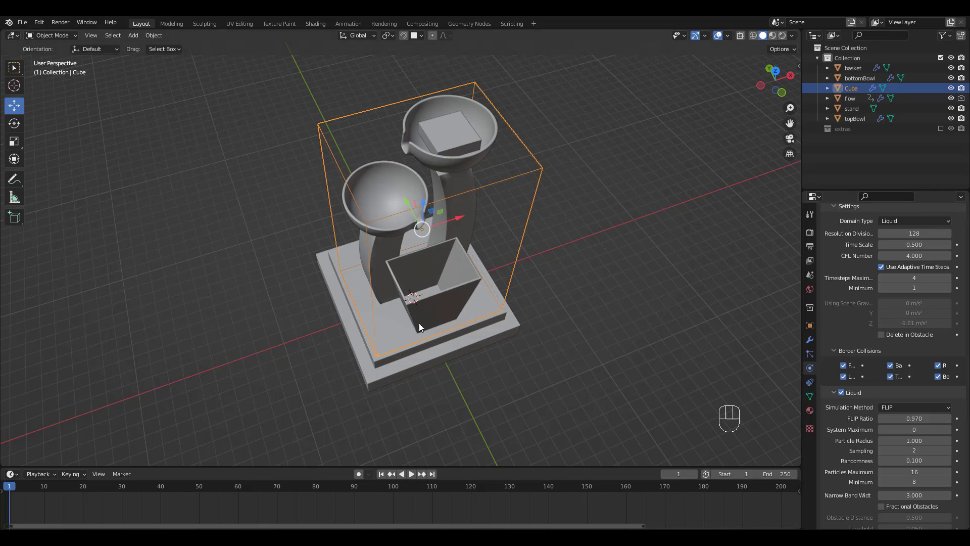
{"action": "key", "text": "space"}
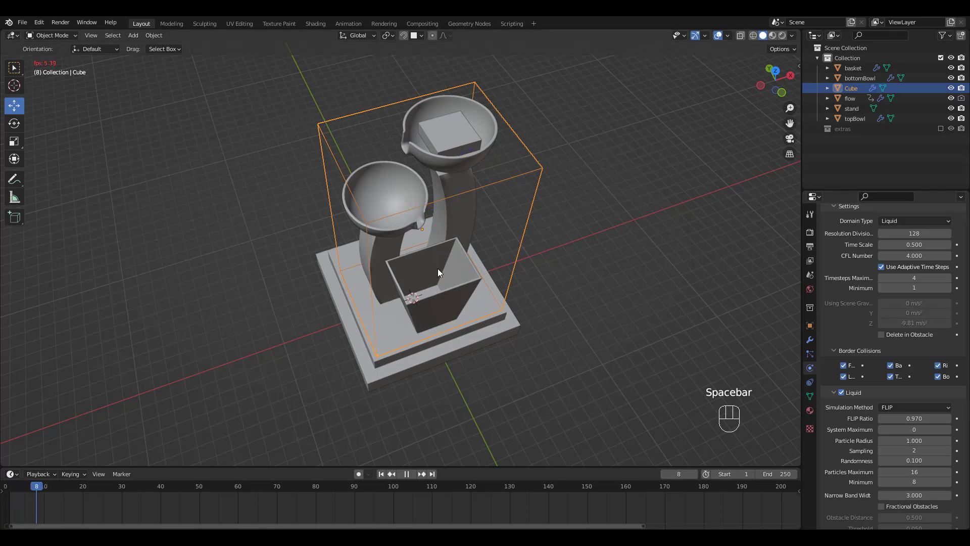
{"action": "middle_click_drag", "start_coordinate": [480, 226], "coordinate": [472, 222]}
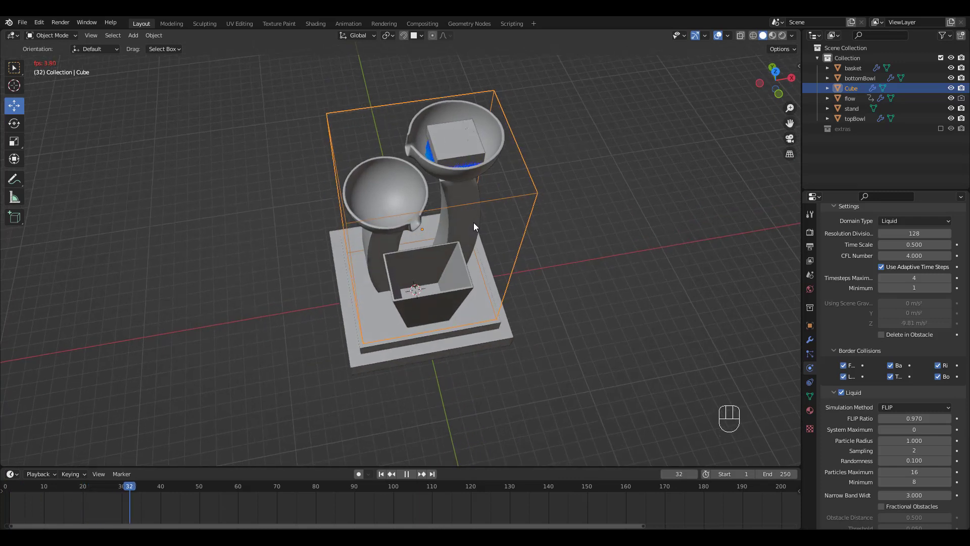
{"action": "mouse_move", "coordinate": [563, 201]}
{"action": "middle_mouse_down"}
{"action": "mouse_move", "coordinate": [563, 193]}
{"action": "mouse_move", "coordinate": [565, 212]}
{"action": "middle_mouse_up"}
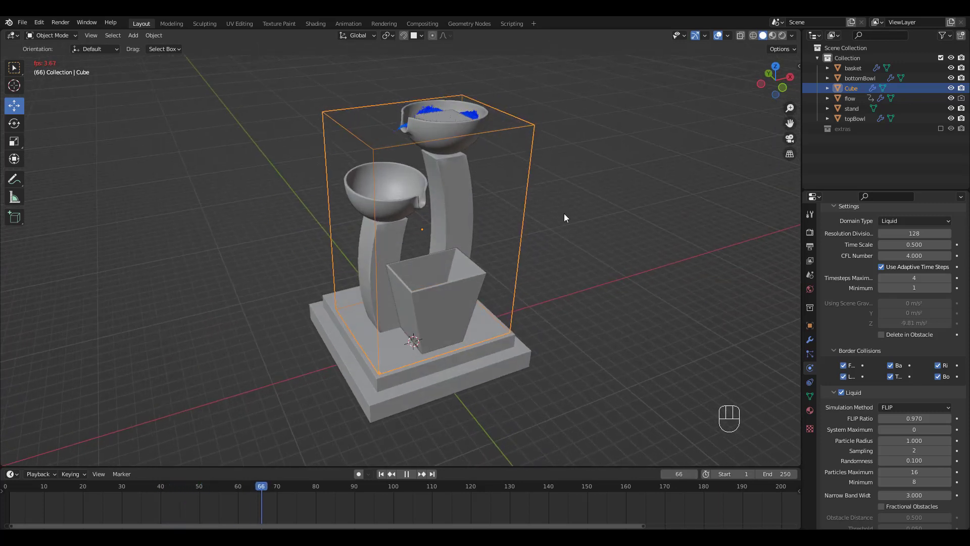
{"action": "middle_click_drag", "start_coordinate": [669, 252], "coordinate": [615, 254]}
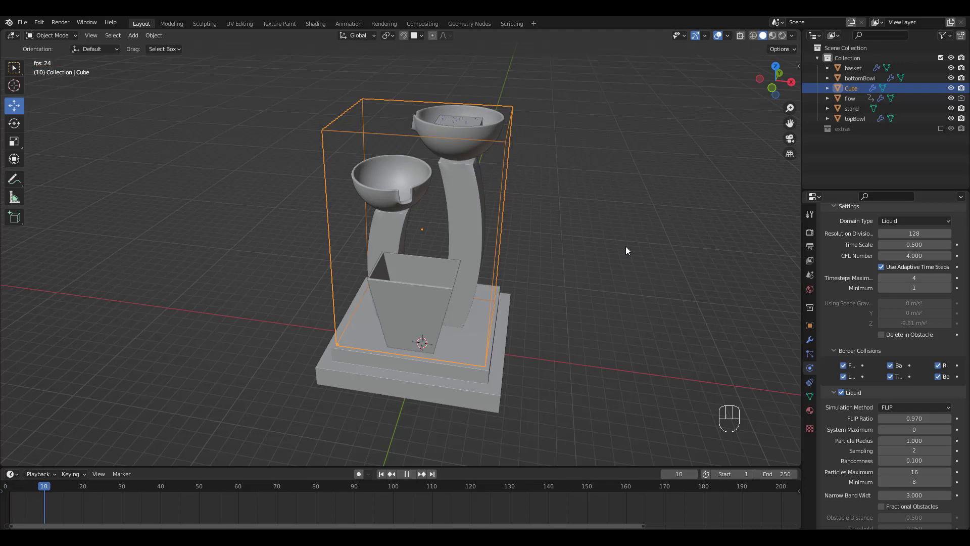
Stop playback at frame 1 and change the fluid cache Type in the Cache panel.
{"action": "key", "text": "space"}
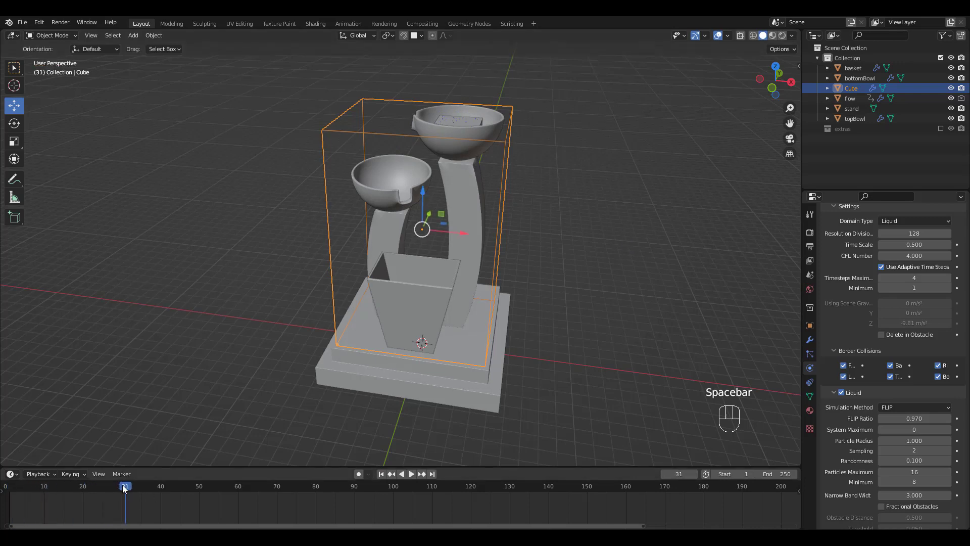
{"action": "key", "text": "space"}
{"action": "key", "text": "space"}
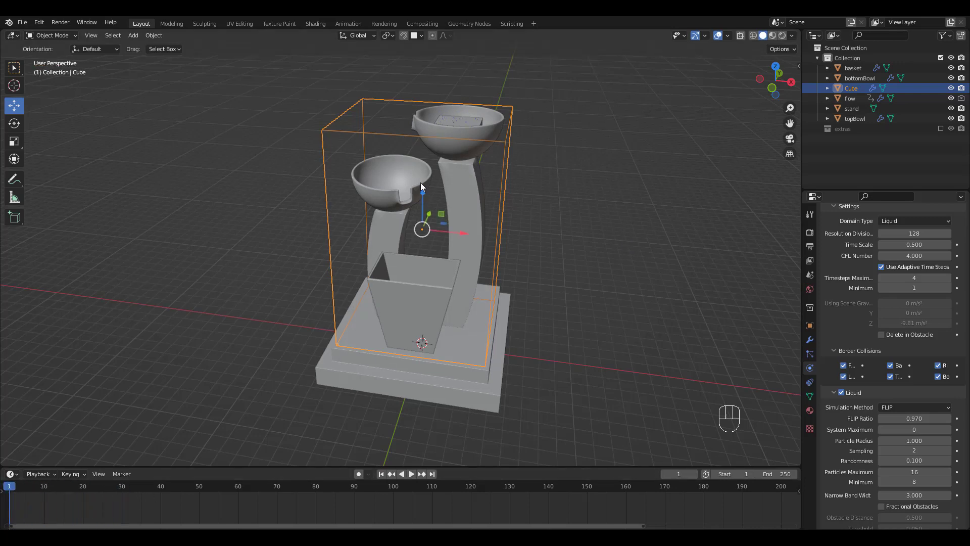
{"action": "left_click", "coordinate": [706, 310]}
{"action": "scroll", "coordinate": [910, 404], "scroll_direction": "down", "scroll_amount": 15}
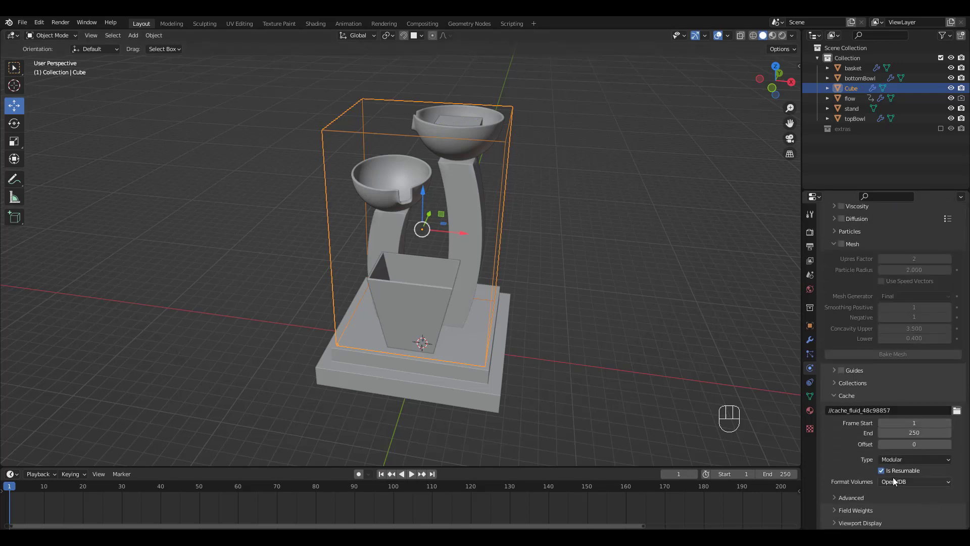
{"action": "left_click", "coordinate": [899, 460]}
{"action": "left_click", "coordinate": [894, 493]}
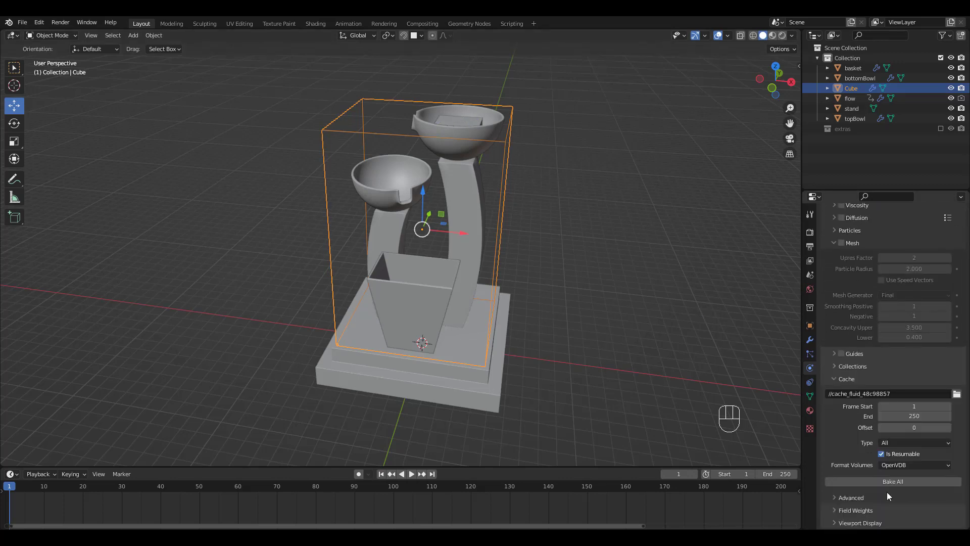
{"action": "left_click", "coordinate": [904, 447]}
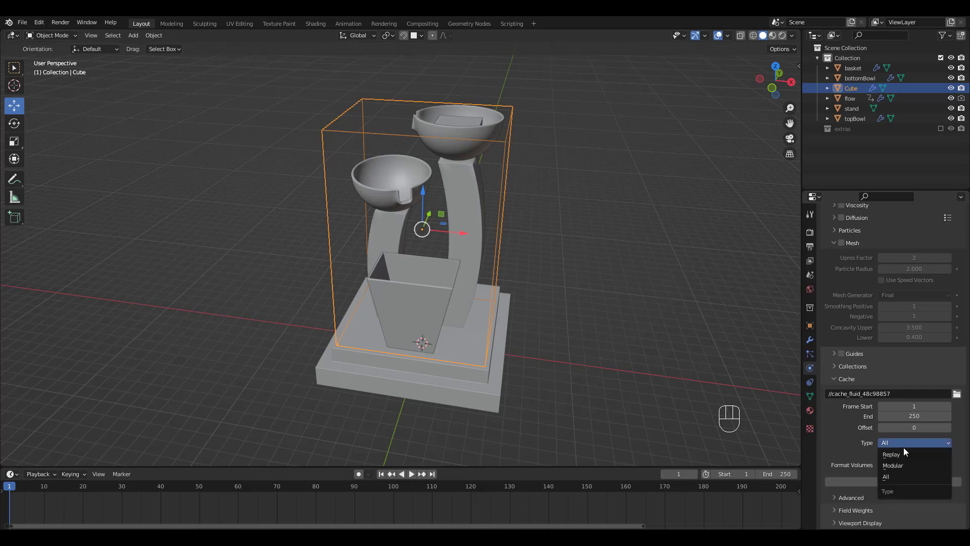
Switch the fluid cache to Modular and bake the liquid data, resuming after pausing, to frame 245.
{"action": "left_click", "coordinate": [903, 464]}
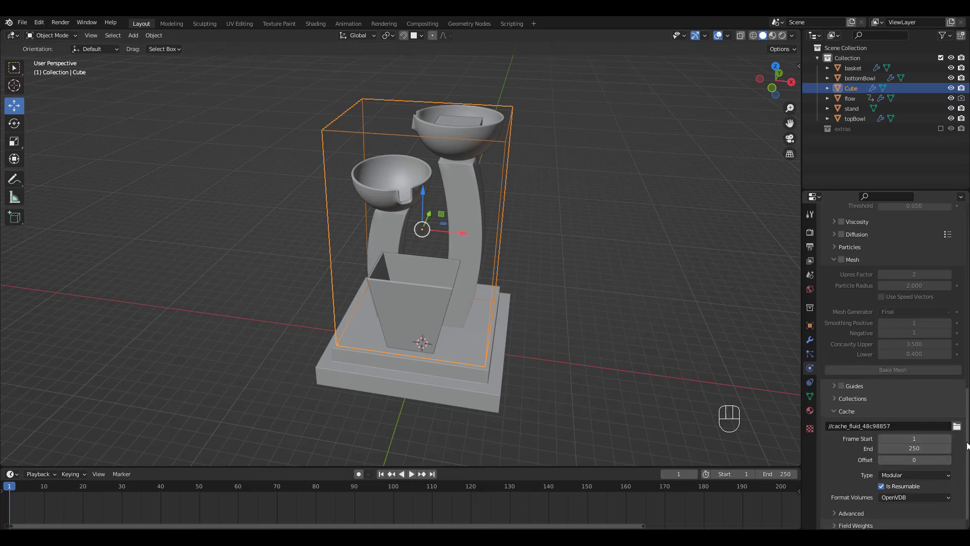
{"action": "left_click_drag", "start_coordinate": [967, 446], "coordinate": [967, 303]}
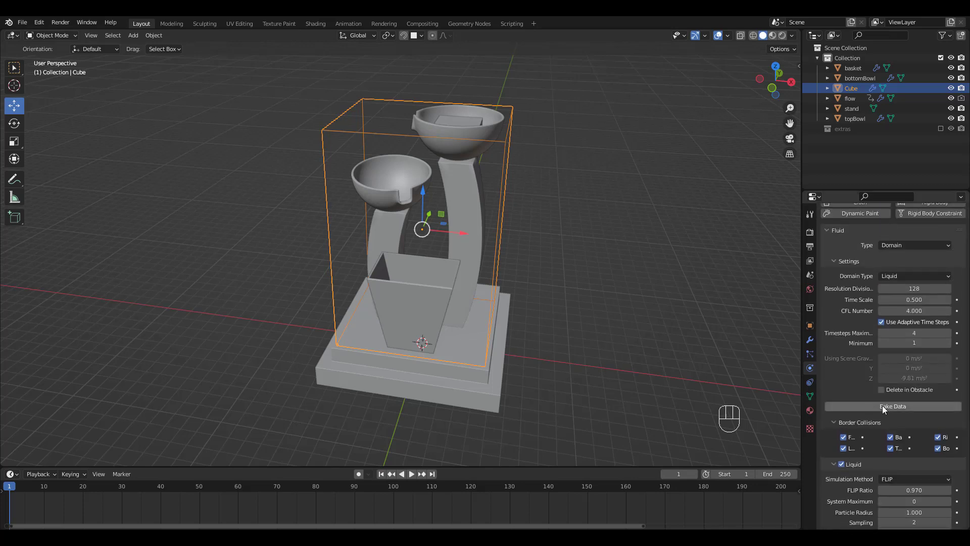
{"action": "left_click", "coordinate": [883, 407]}
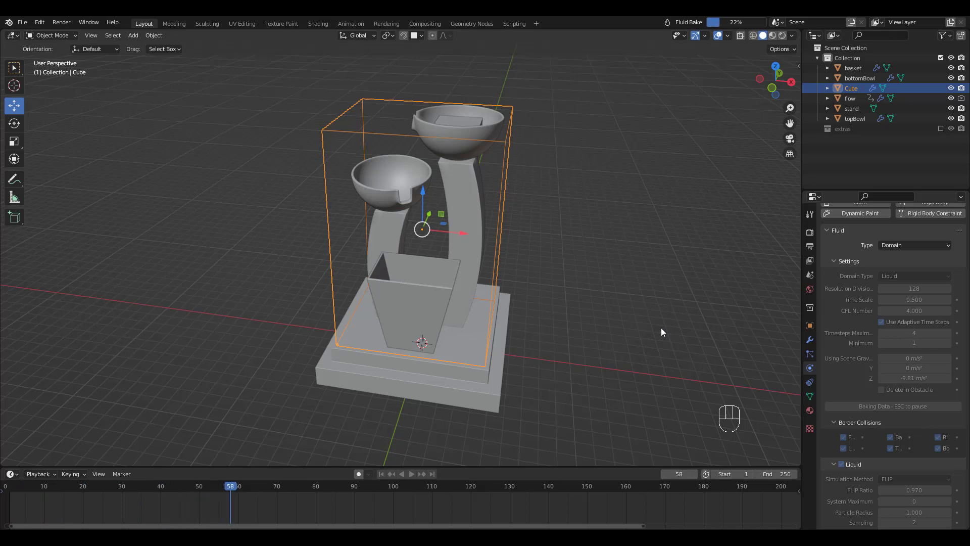
{"action": "key", "text": "Escape"}
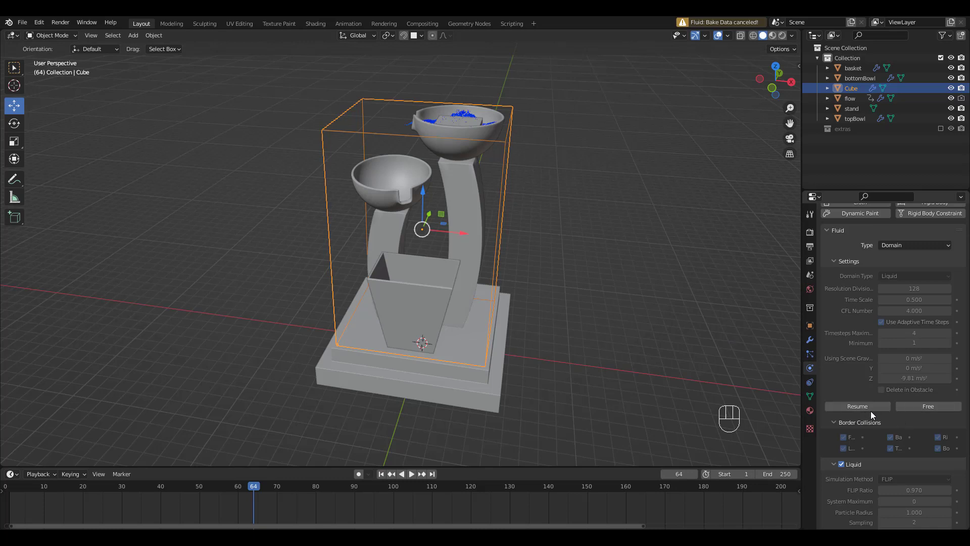
{"action": "left_click", "coordinate": [850, 407]}
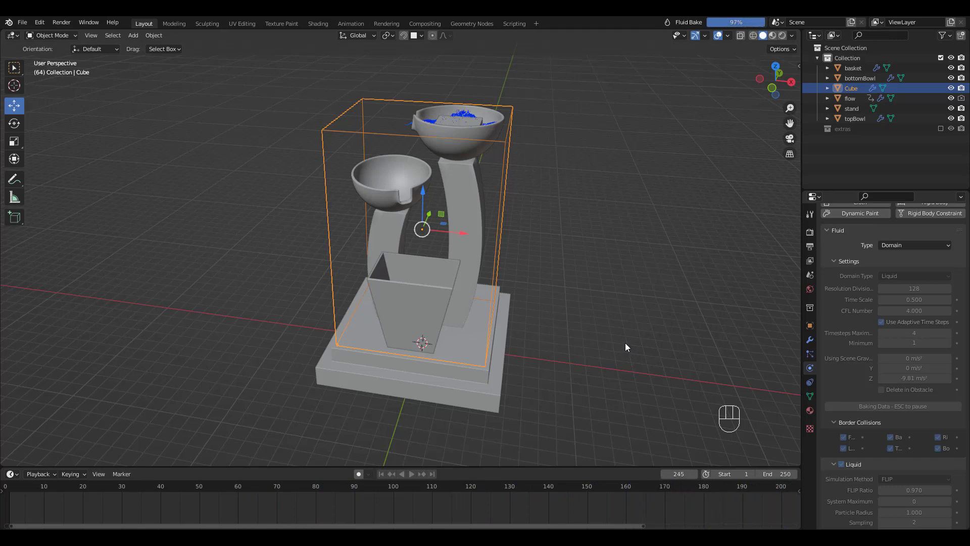
{"action": "key", "text": "space"}
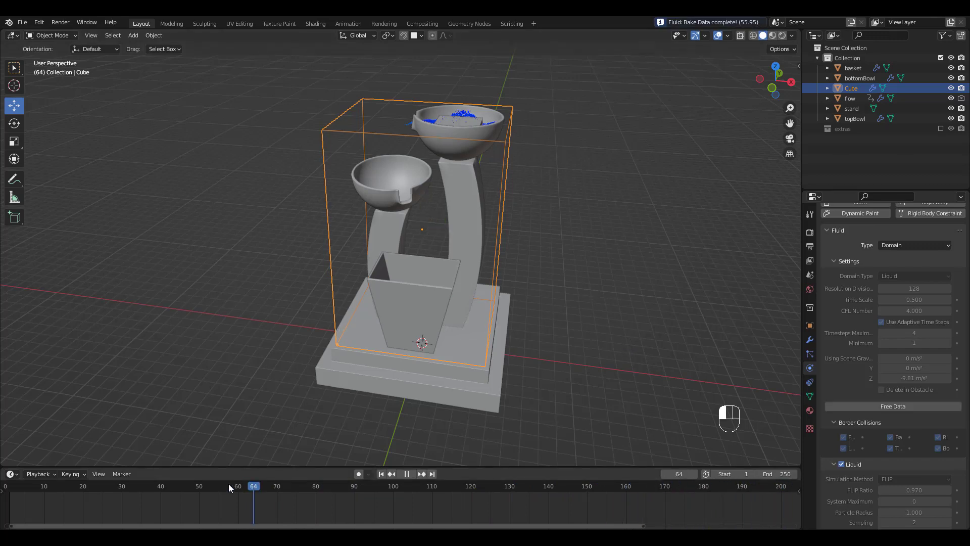
{"action": "left_click_drag", "start_coordinate": [228, 483], "coordinate": [46, 485]}
{"action": "key", "text": "space"}
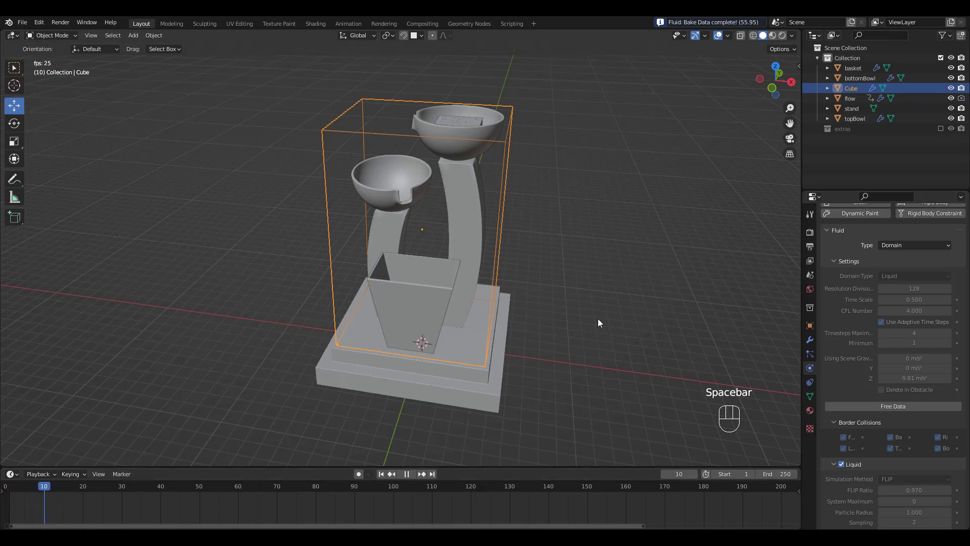
{"action": "middle_click_drag", "start_coordinate": [586, 299], "coordinate": [581, 277]}
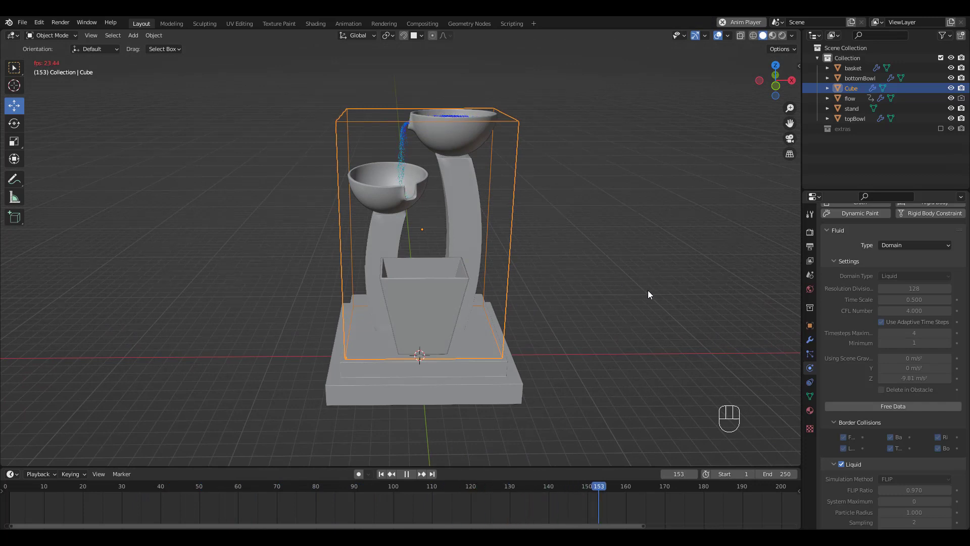
{"action": "key", "text": "space"}
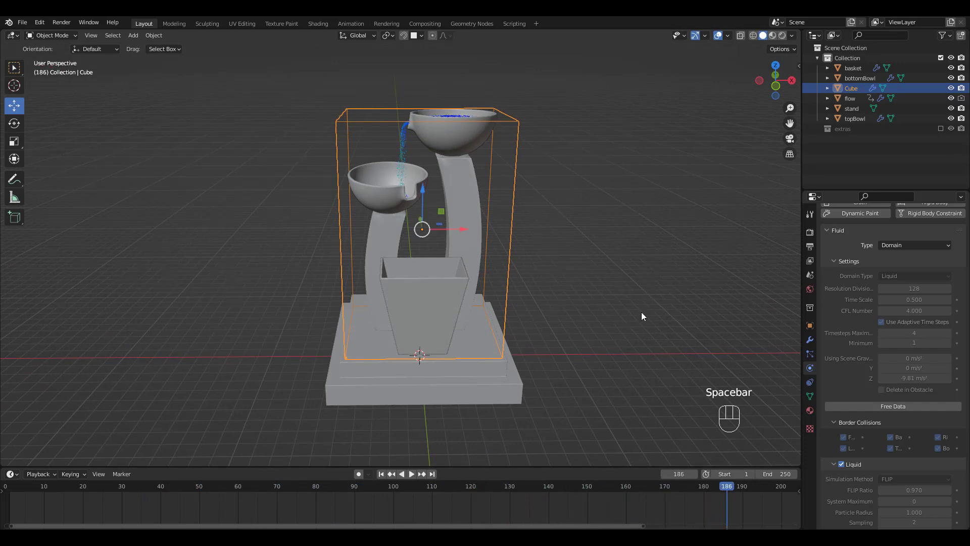
{"action": "left_click_drag", "start_coordinate": [726, 485], "coordinate": [15, 466]}
From frame 1, enable Mesh and Use Speed Vectors on the liquid domain and bake the mesh.
{"action": "left_click", "coordinate": [10, 488]}
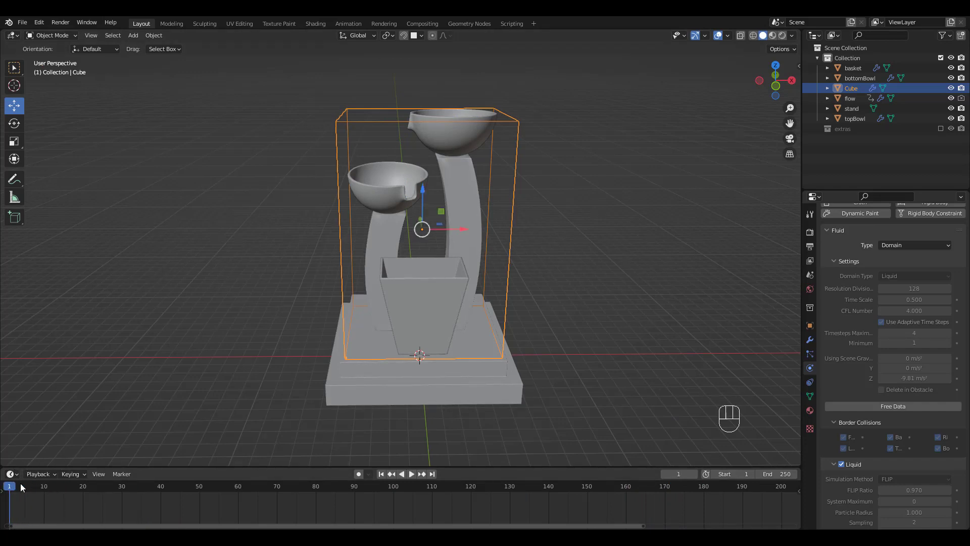
{"action": "scroll", "coordinate": [929, 297], "scroll_direction": "down", "scroll_amount": 10}
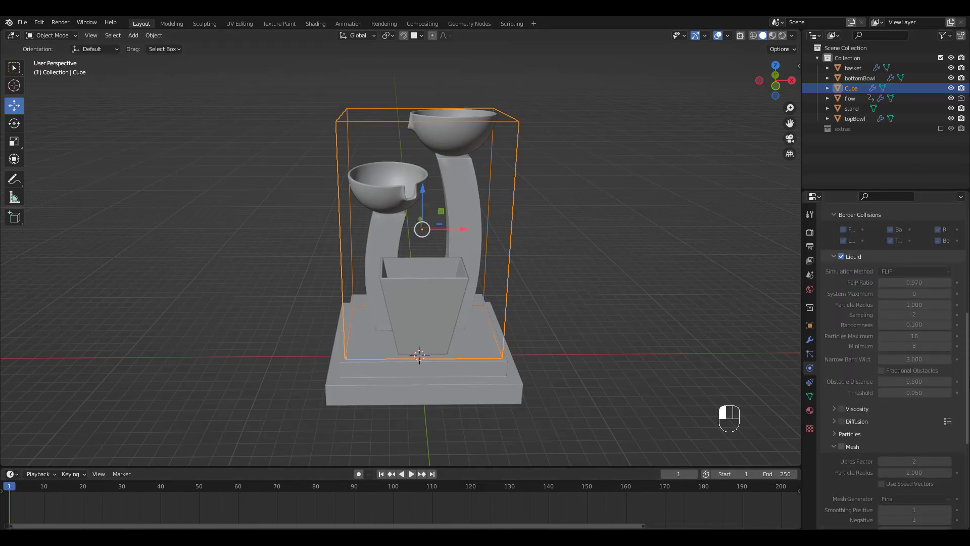
{"action": "scroll", "coordinate": [842, 288], "scroll_direction": "down", "scroll_amount": 8}
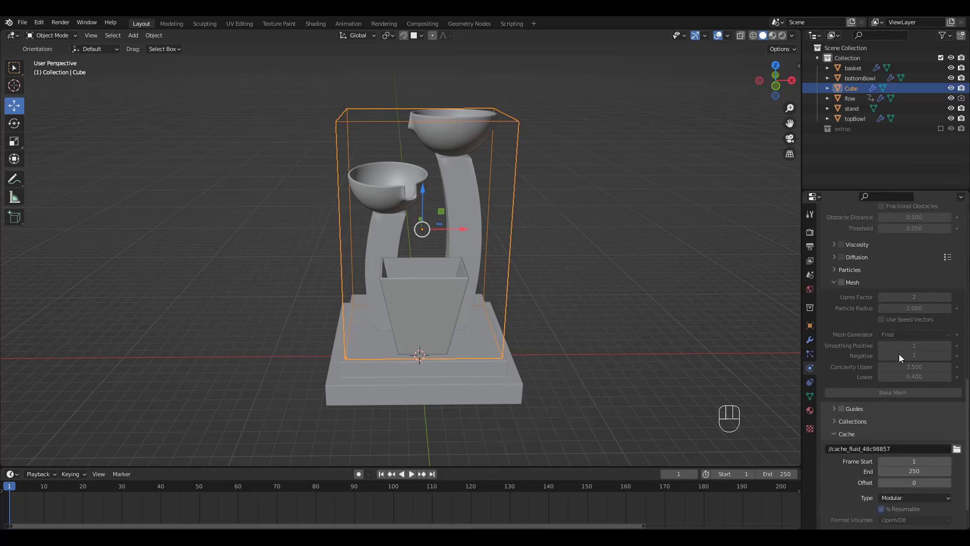
{"action": "left_click", "coordinate": [841, 282]}
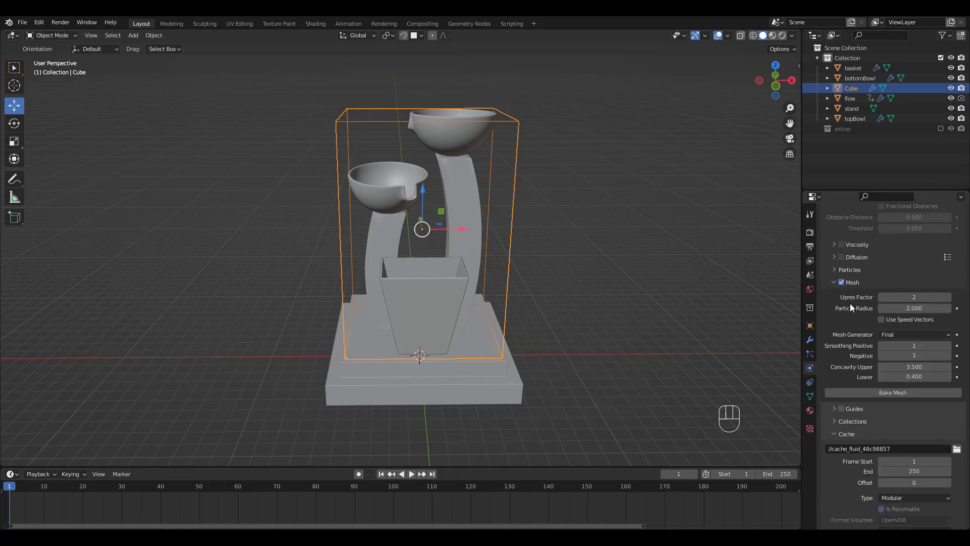
{"action": "left_click", "coordinate": [885, 320]}
{"action": "scroll", "coordinate": [892, 379], "scroll_direction": "down", "scroll_amount": 1}
{"action": "left_click", "coordinate": [889, 375]}
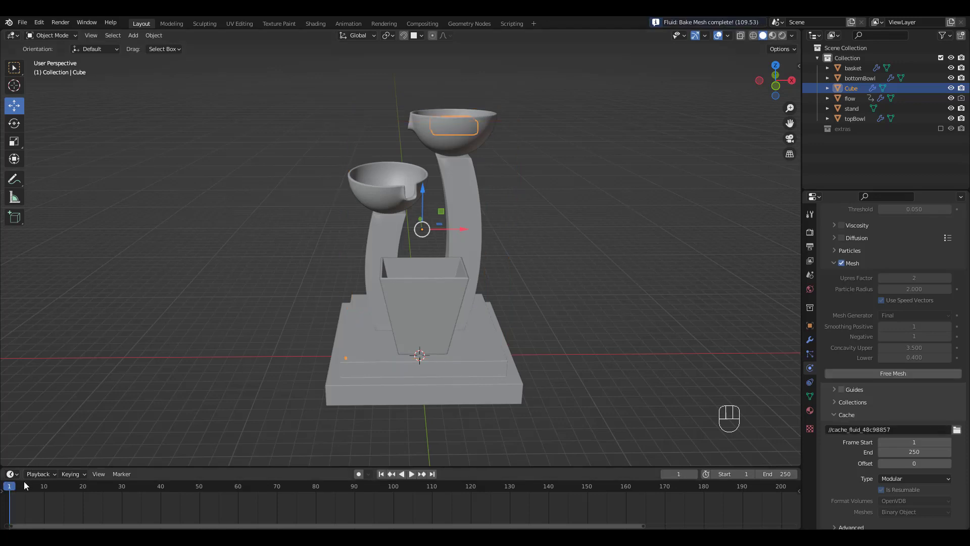
At frame 74, select the Cube domain and change its Viewport Display from Wire to Solid.
{"action": "left_click_drag", "start_coordinate": [23, 481], "coordinate": [292, 500]}
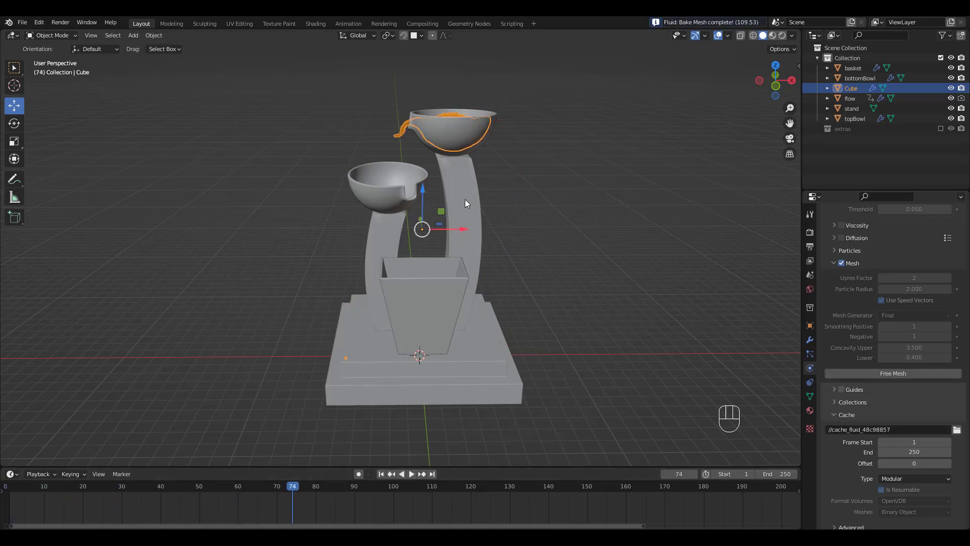
{"action": "middle_click_drag", "start_coordinate": [464, 199], "coordinate": [514, 222]}
{"action": "middle_click_drag", "start_coordinate": [521, 151], "coordinate": [520, 216], "text": "ctrl"}
{"action": "left_click", "coordinate": [483, 187]}
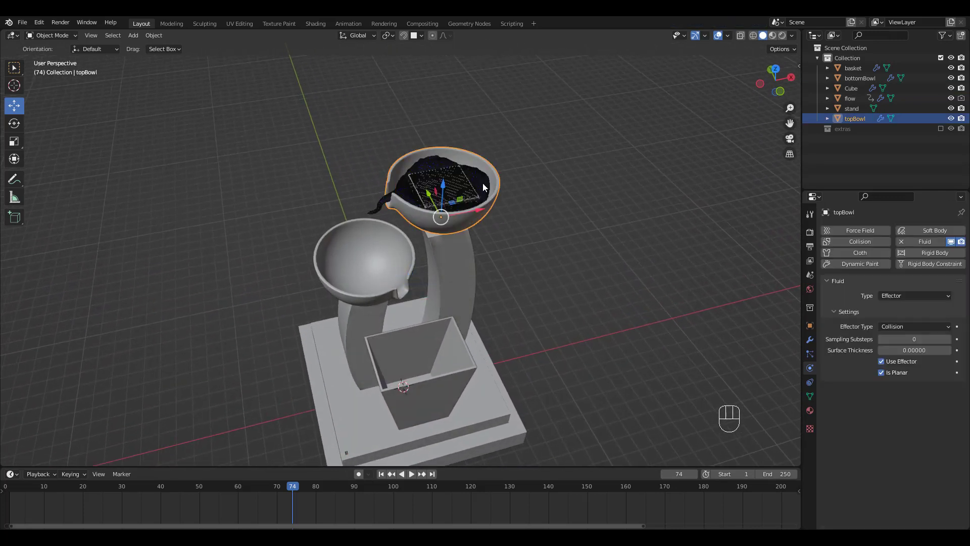
{"action": "left_click", "coordinate": [476, 183]}
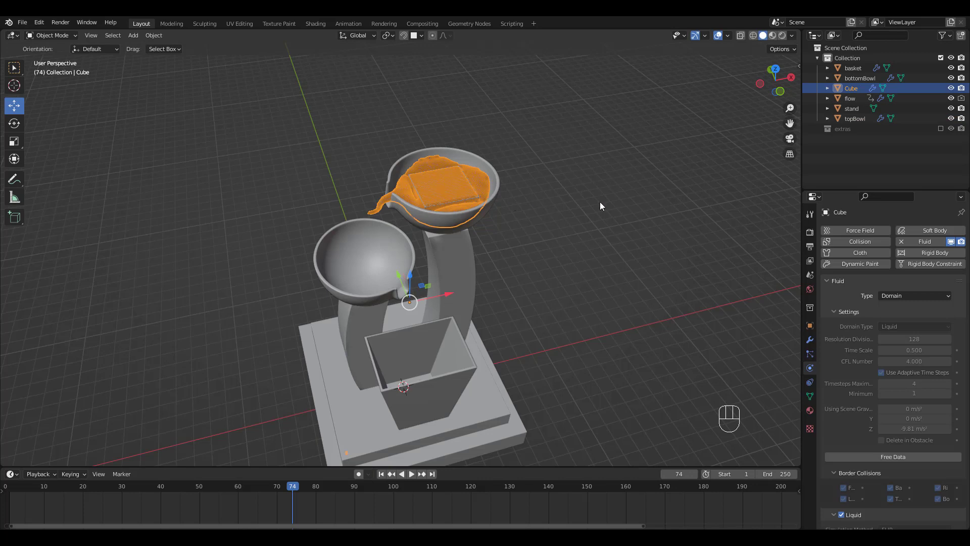
{"action": "left_click", "coordinate": [810, 325]}
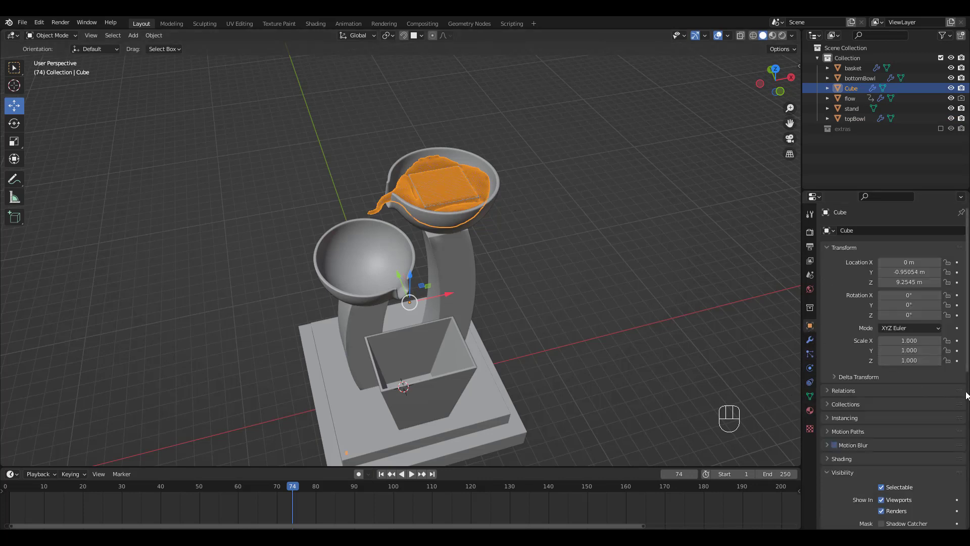
{"action": "scroll", "coordinate": [967, 373], "scroll_direction": "down", "scroll_amount": 12}
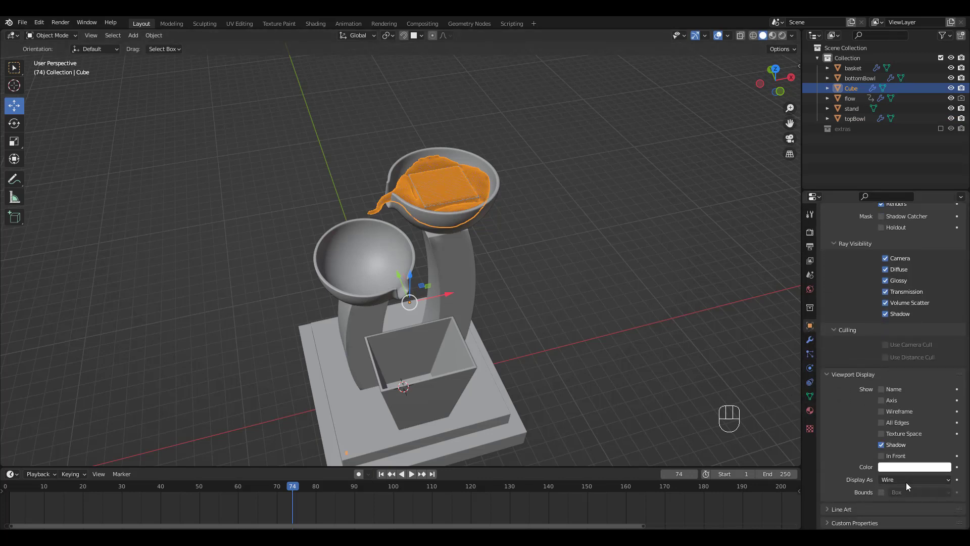
{"action": "left_click", "coordinate": [905, 480]}
{"action": "left_click", "coordinate": [890, 445]}
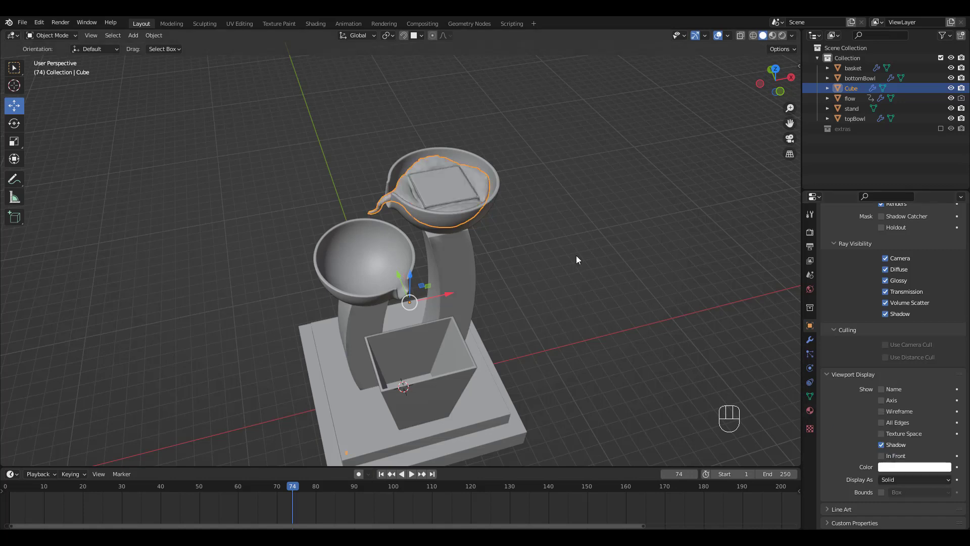
Play the baked liquid up to frame 141 and switch the viewport to Material Preview shading.
{"action": "right_click", "coordinate": [482, 180]}
{"action": "left_click_drag", "start_coordinate": [293, 486], "coordinate": [238, 486]}
{"action": "key", "text": "space"}
{"action": "middle_click_drag", "start_coordinate": [560, 341], "coordinate": [605, 250]}
{"action": "key", "text": "space"}
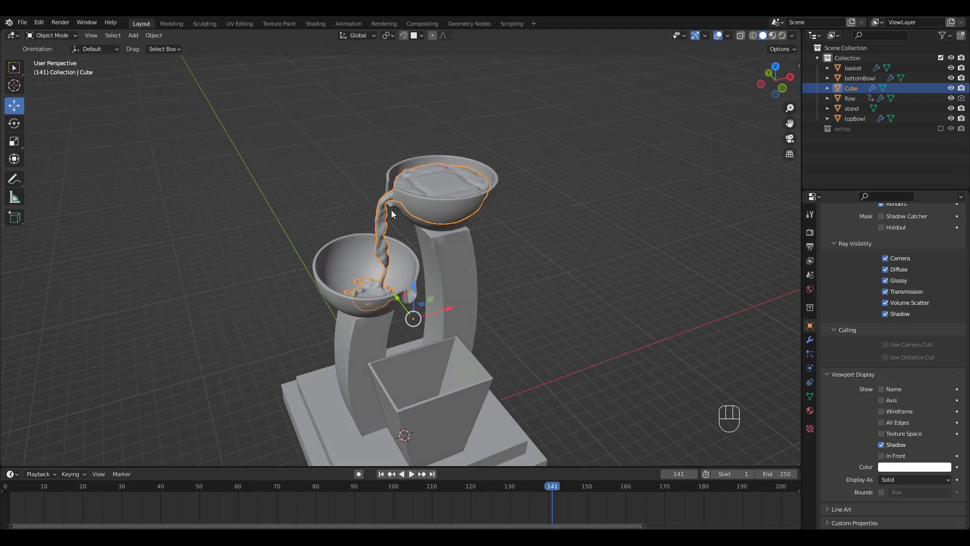
{"action": "left_click", "coordinate": [773, 35]}
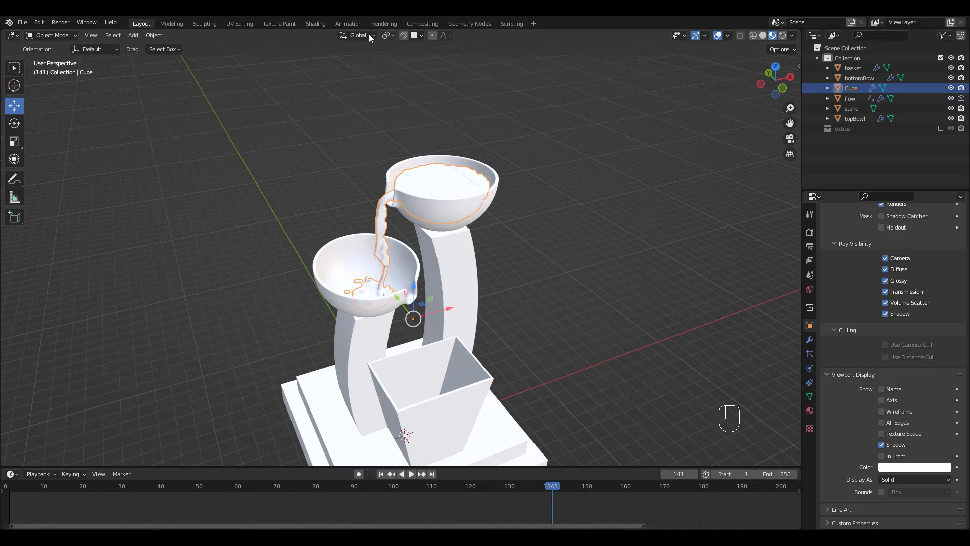
In the Shading workspace, set the node editor to Object and create a new material.
{"action": "left_click", "coordinate": [319, 23]}
{"action": "left_click", "coordinate": [197, 315]}
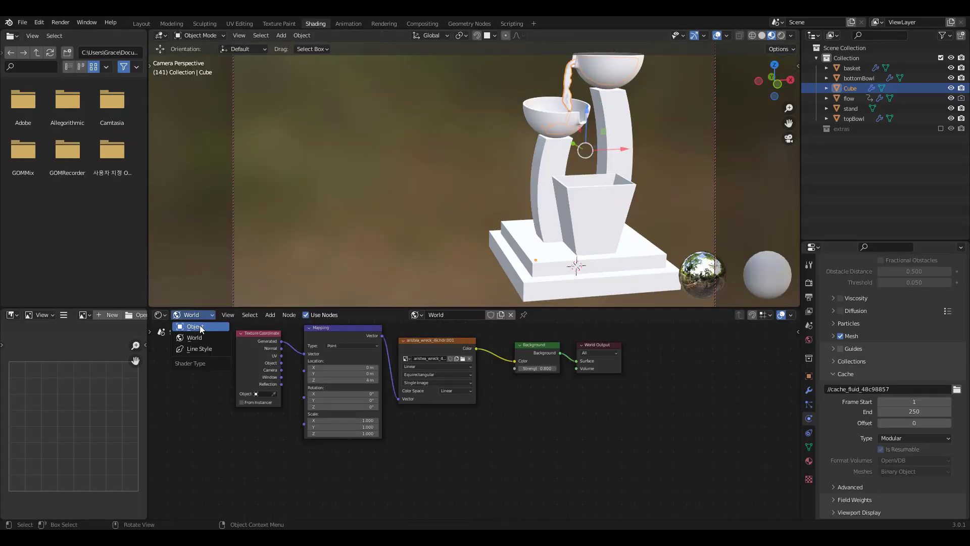
{"action": "left_click", "coordinate": [202, 327]}
{"action": "left_click", "coordinate": [481, 315]}
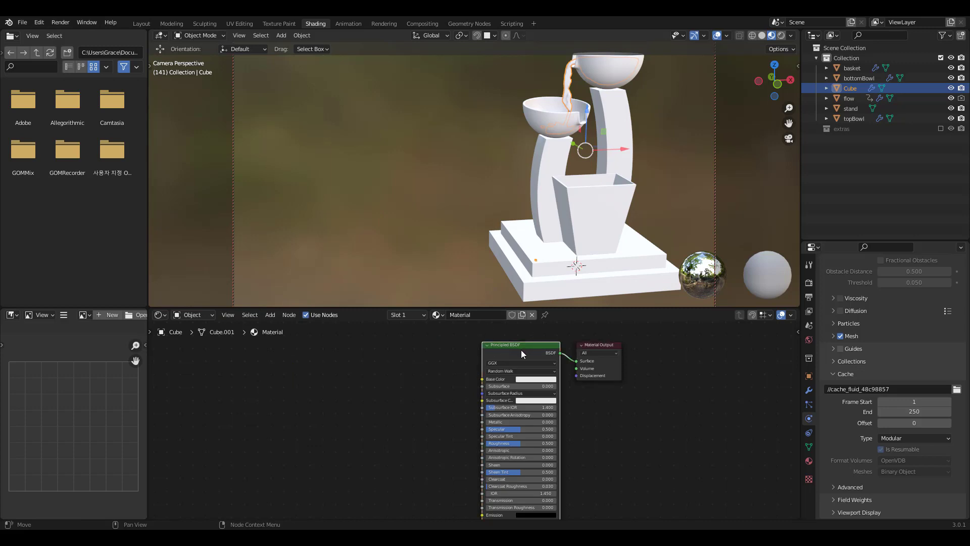
Replace the Principled BSDF with a Glass BSDF wired to Surface, IOR 1.330.
{"action": "key", "text": "x"}
{"action": "key", "text": "shift+a"}
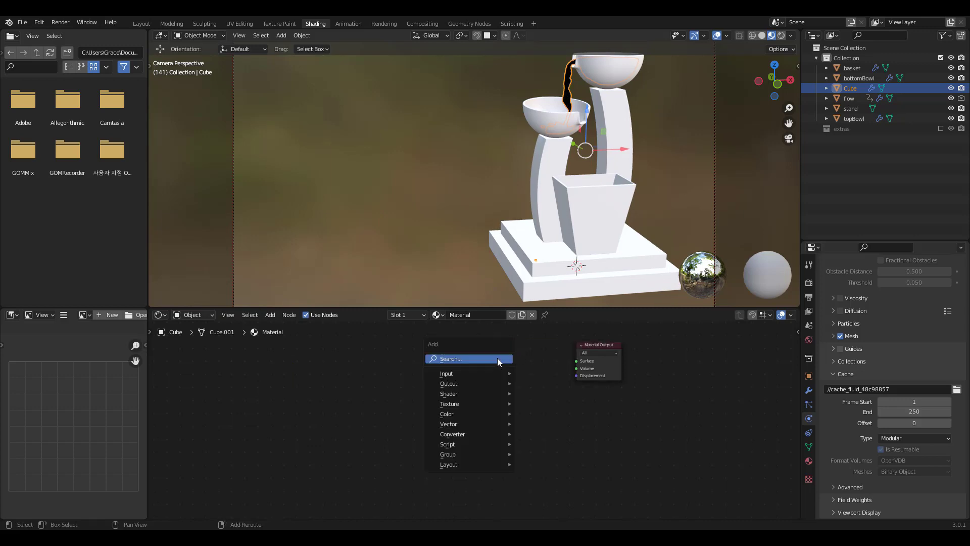
{"action": "left_click", "coordinate": [497, 356]}
{"action": "type", "text": "g"}
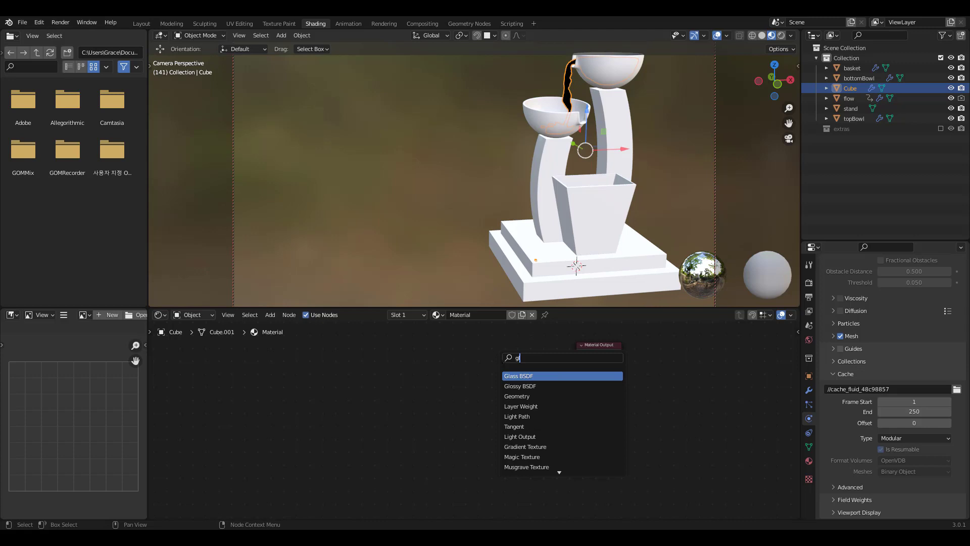
{"action": "left_click", "coordinate": [510, 375]}
{"action": "left_click", "coordinate": [486, 362]}
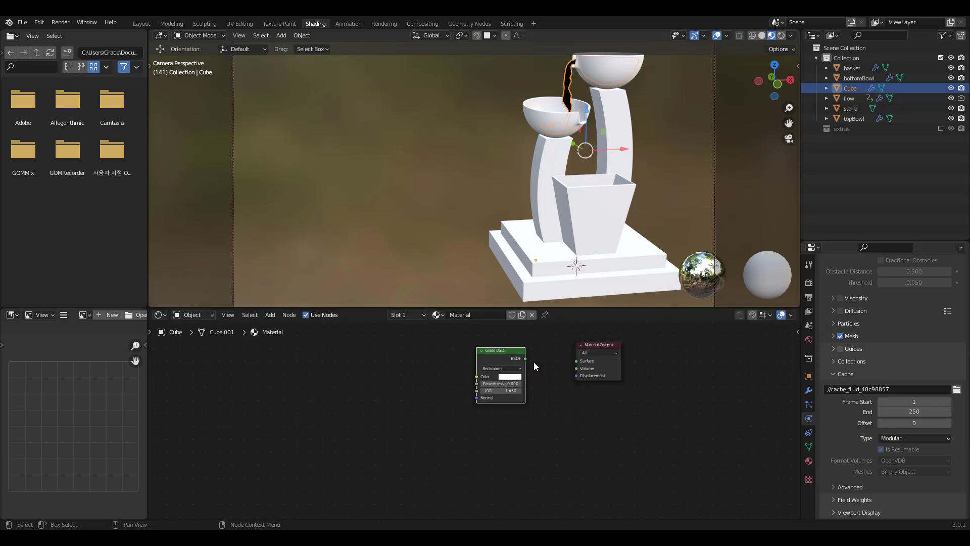
{"action": "left_click_drag", "start_coordinate": [526, 359], "coordinate": [577, 361]}
{"action": "left_click", "coordinate": [515, 391]}
Back in Layout, use Rendered shading and play the animation, stopping at frame 112.
{"action": "left_click", "coordinate": [141, 23]}
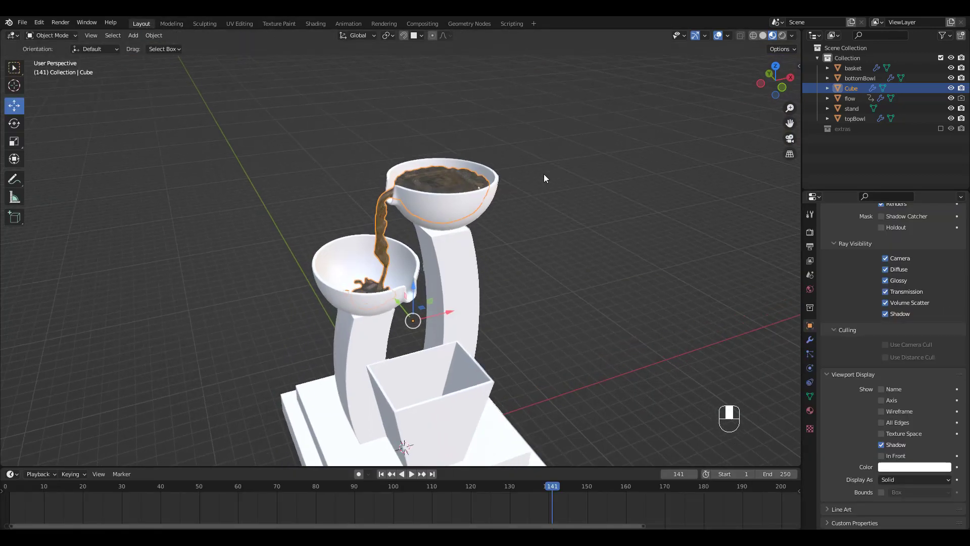
{"action": "left_click", "coordinate": [781, 35]}
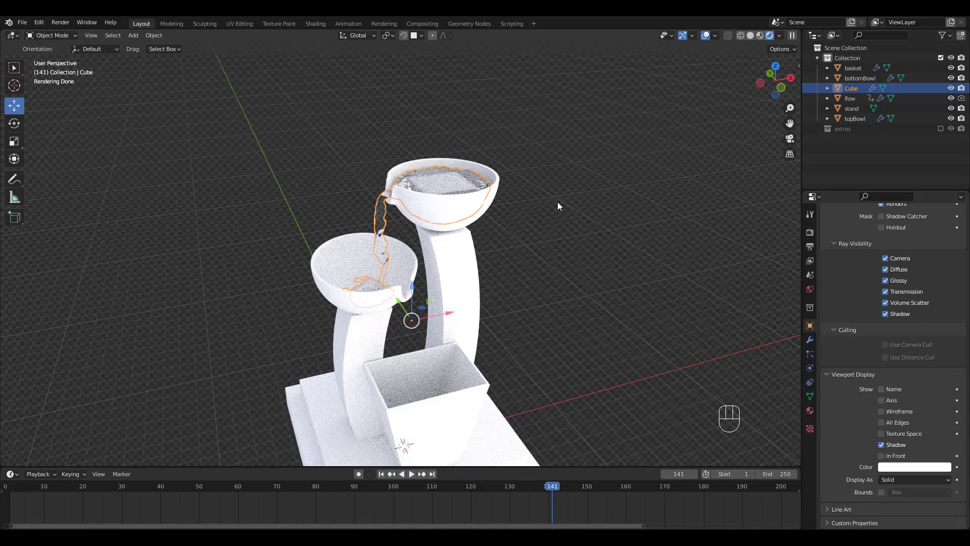
{"action": "mouse_move", "coordinate": [541, 202]}
{"action": "middle_mouse_down"}
{"action": "mouse_move", "coordinate": [554, 206]}
{"action": "mouse_move", "coordinate": [539, 232]}
{"action": "mouse_move", "coordinate": [535, 197]}
{"action": "middle_mouse_up"}
{"action": "left_click", "coordinate": [541, 209]}
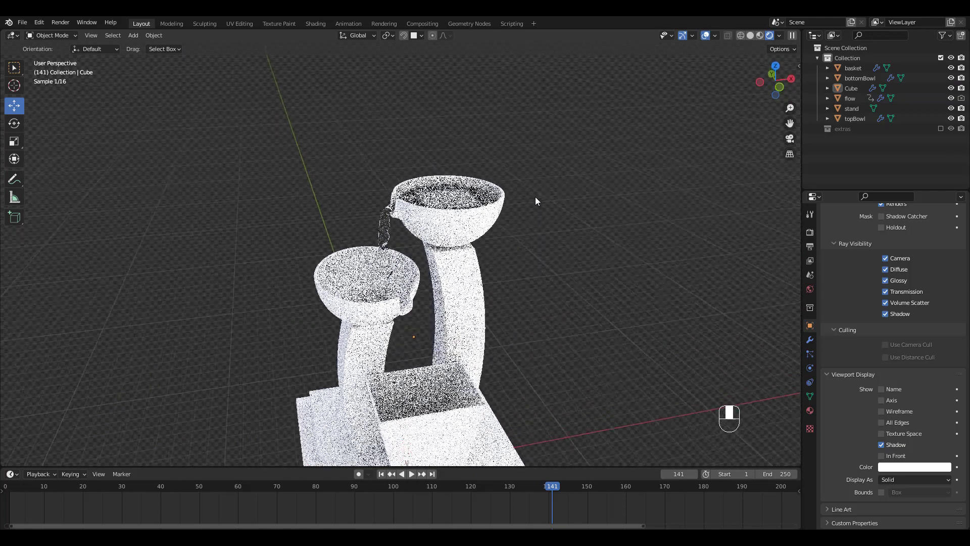
{"action": "left_click_drag", "start_coordinate": [563, 485], "coordinate": [276, 487]}
{"action": "key", "text": "space"}
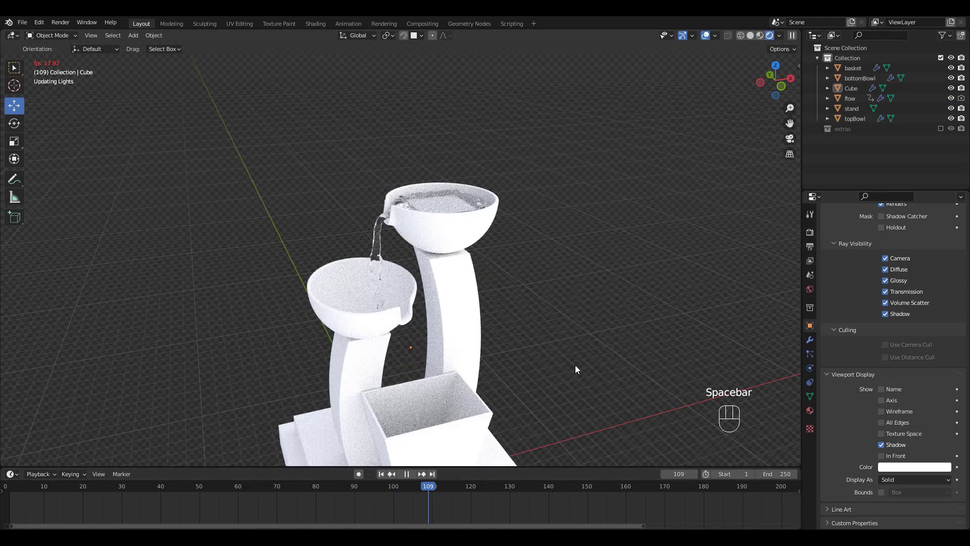
{"action": "key", "text": "space"}
Pan and zoom in on the fountain and select the flow object in the top bowl.
{"action": "middle_click_drag", "start_coordinate": [569, 268], "coordinate": [612, 187], "text": "shift"}
{"action": "middle_click_drag", "start_coordinate": [611, 187], "coordinate": [597, 206], "text": "shift"}
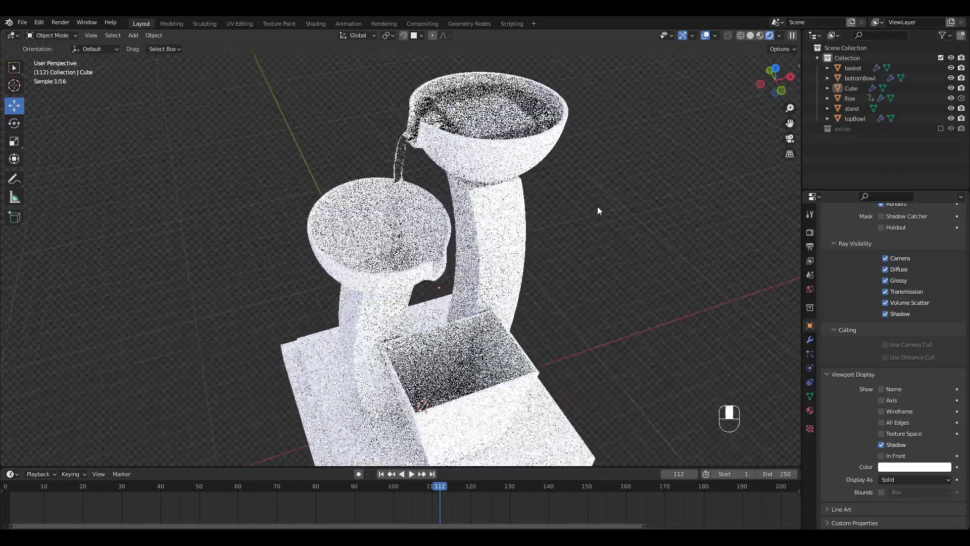
{"action": "left_click", "coordinate": [504, 114]}
{"action": "left_click", "coordinate": [503, 118]}
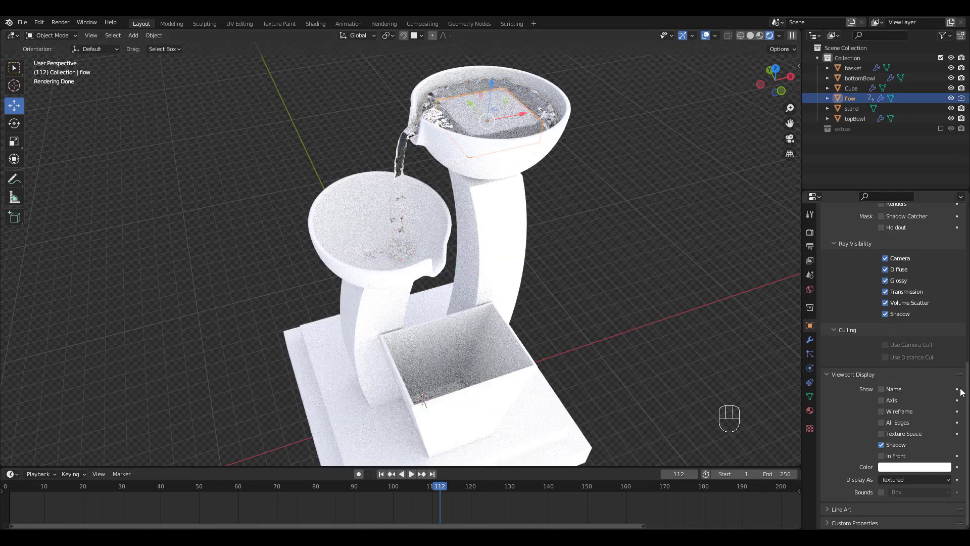
{"action": "scroll", "coordinate": [909, 387], "scroll_direction": "up", "scroll_amount": 8}
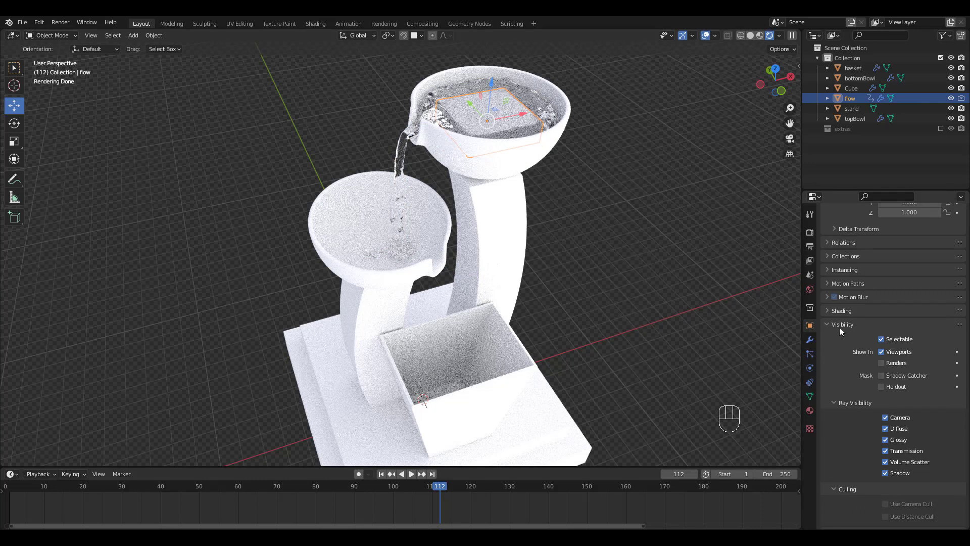
Render a still, then frame the fountain from a higher camera angle and render again.
{"action": "key", "text": "F12"}
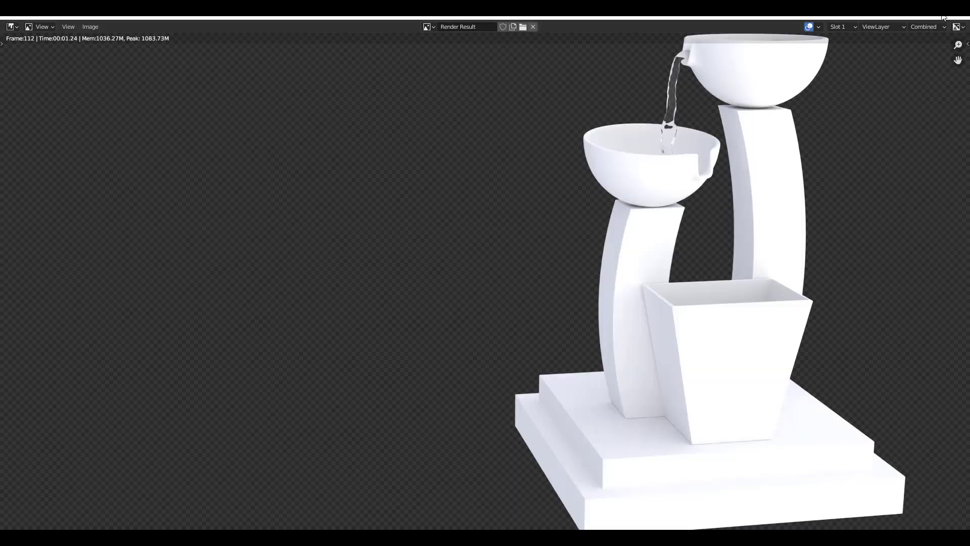
{"action": "left_click", "coordinate": [943, 18]}
{"action": "key", "text": "KP_0"}
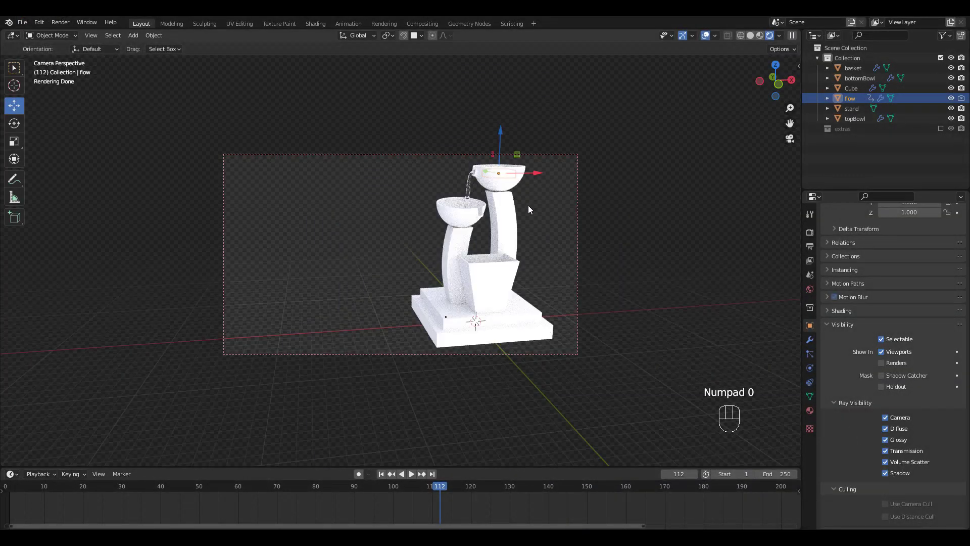
{"action": "middle_click_drag", "start_coordinate": [528, 208], "coordinate": [629, 243]}
{"action": "key", "text": "F12"}
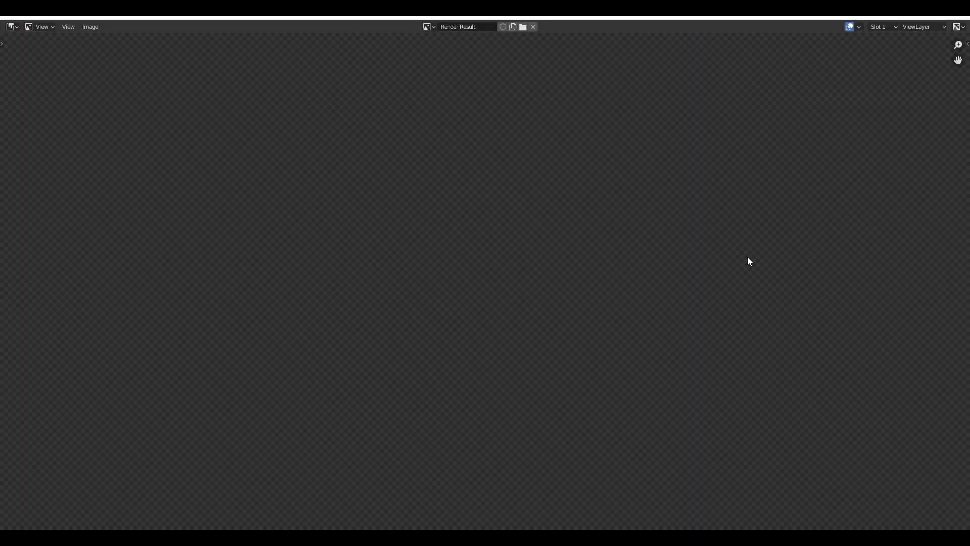